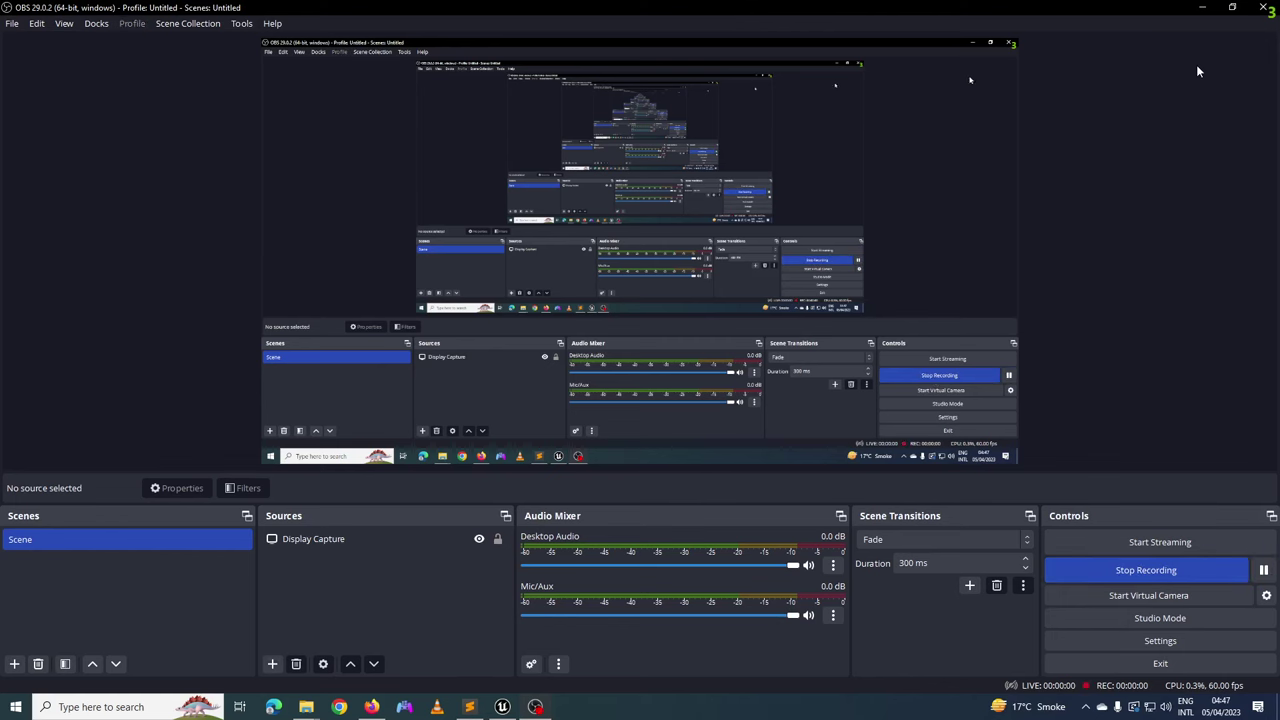
# - Show TestingLandscape with a larger Content Browser listing the four Roads/Meshes road meshes
pyautogui.click(1203, 10)
pyautogui.click(540, 590)
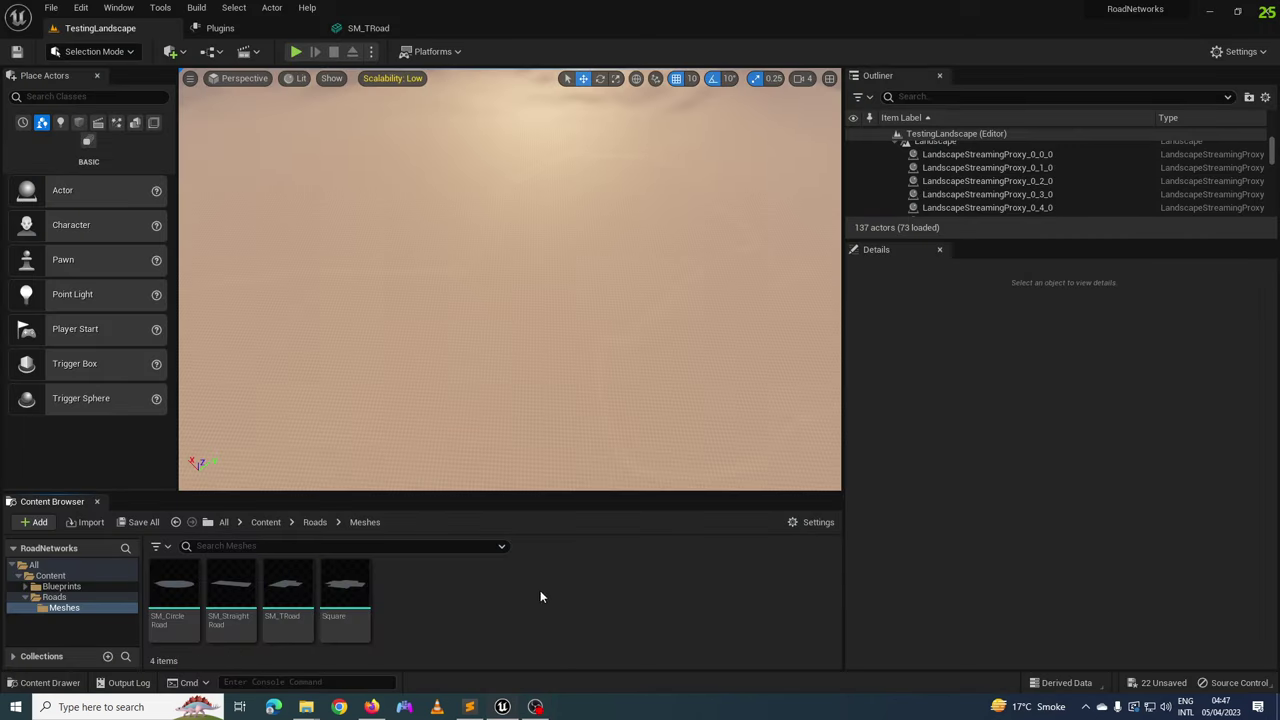
pyautogui.moveTo(543, 499); pyautogui.dragTo(543, 390)
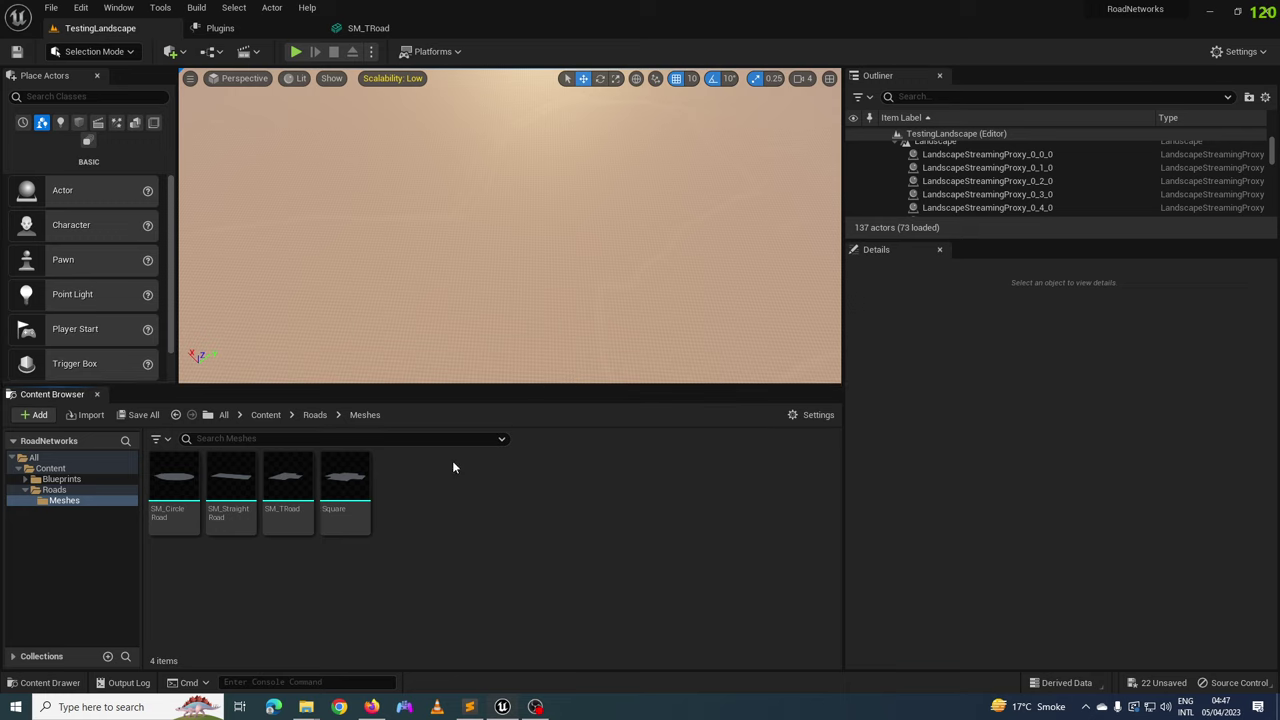
pyautogui.click(180, 486)
pyautogui.click(231, 484)
pyautogui.click(288, 484)
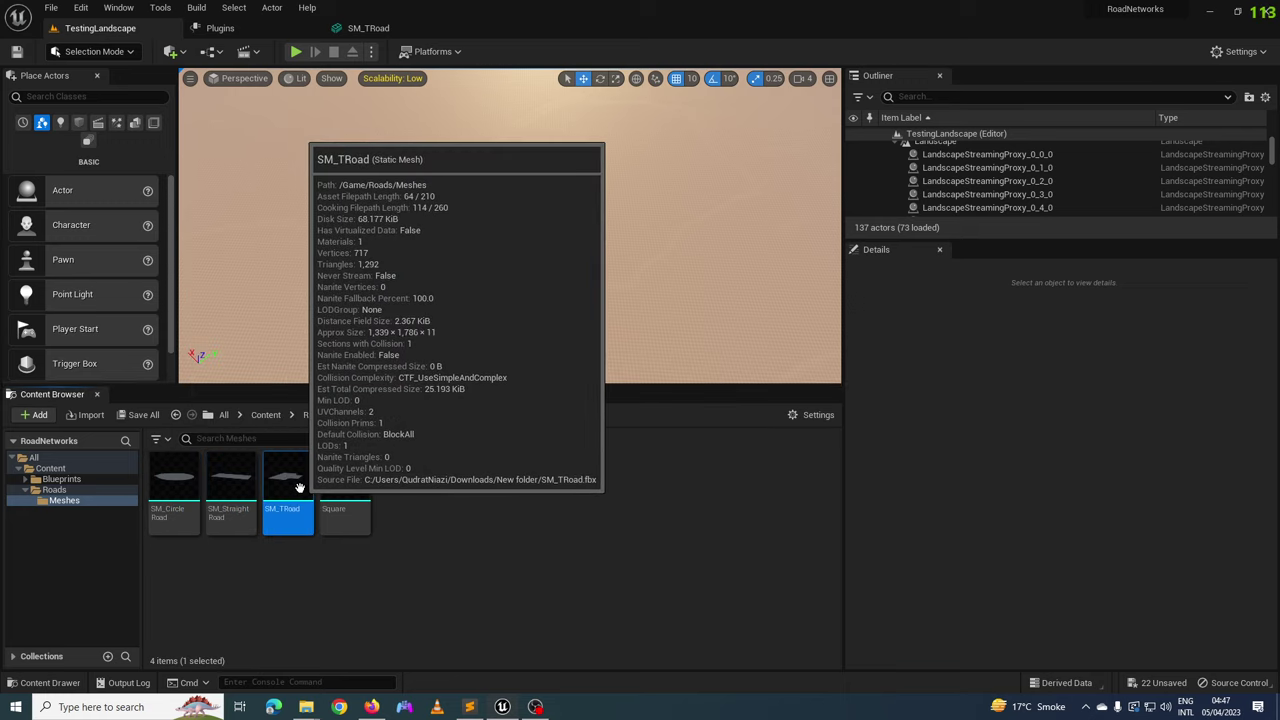
pyautogui.click(430, 516)
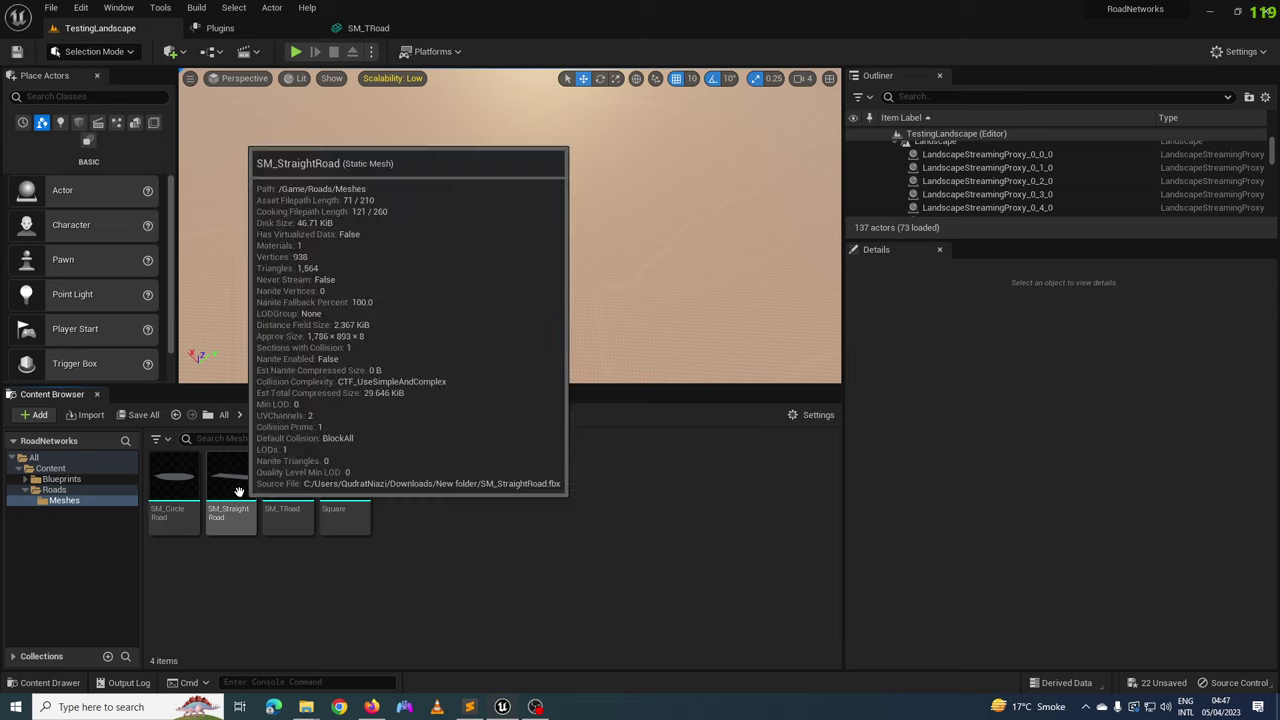
# - Open SM_StraightRoad and check its start socket at the origin and end socket at X 1790
pyautogui.doubleClick(239, 491)
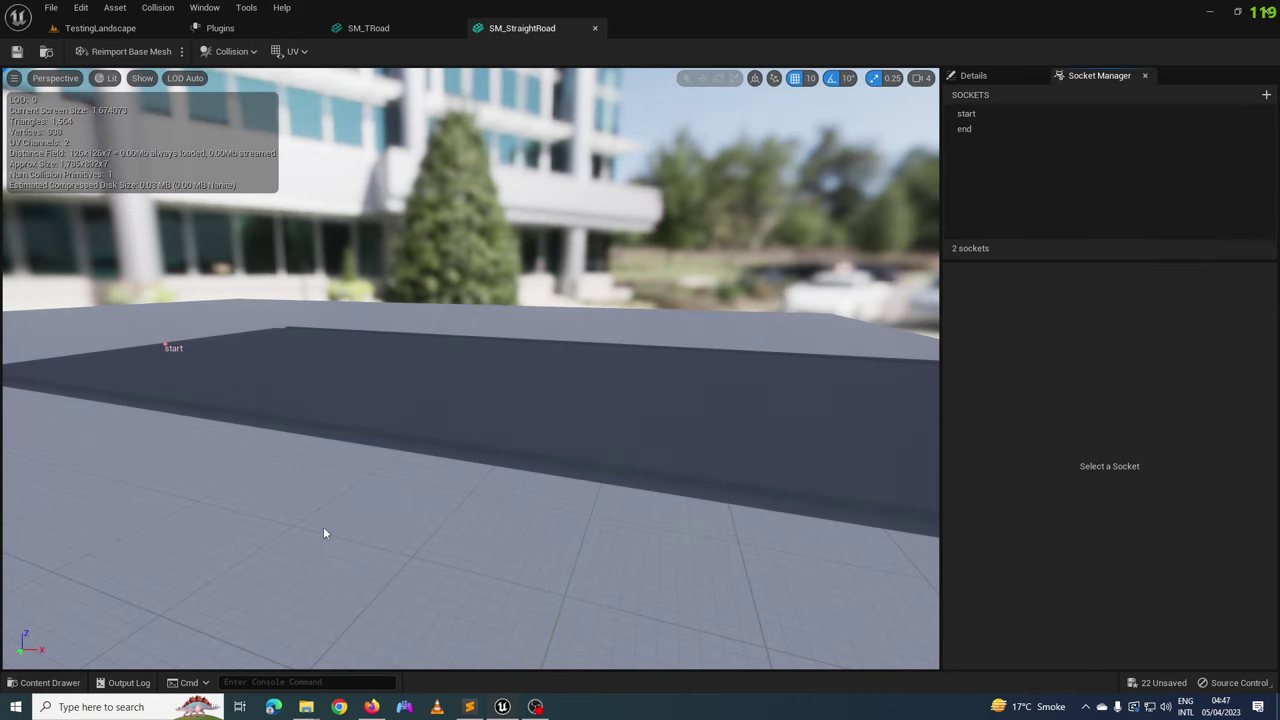
pyautogui.moveTo(470, 400); pyautogui.dragTo(600, 420)
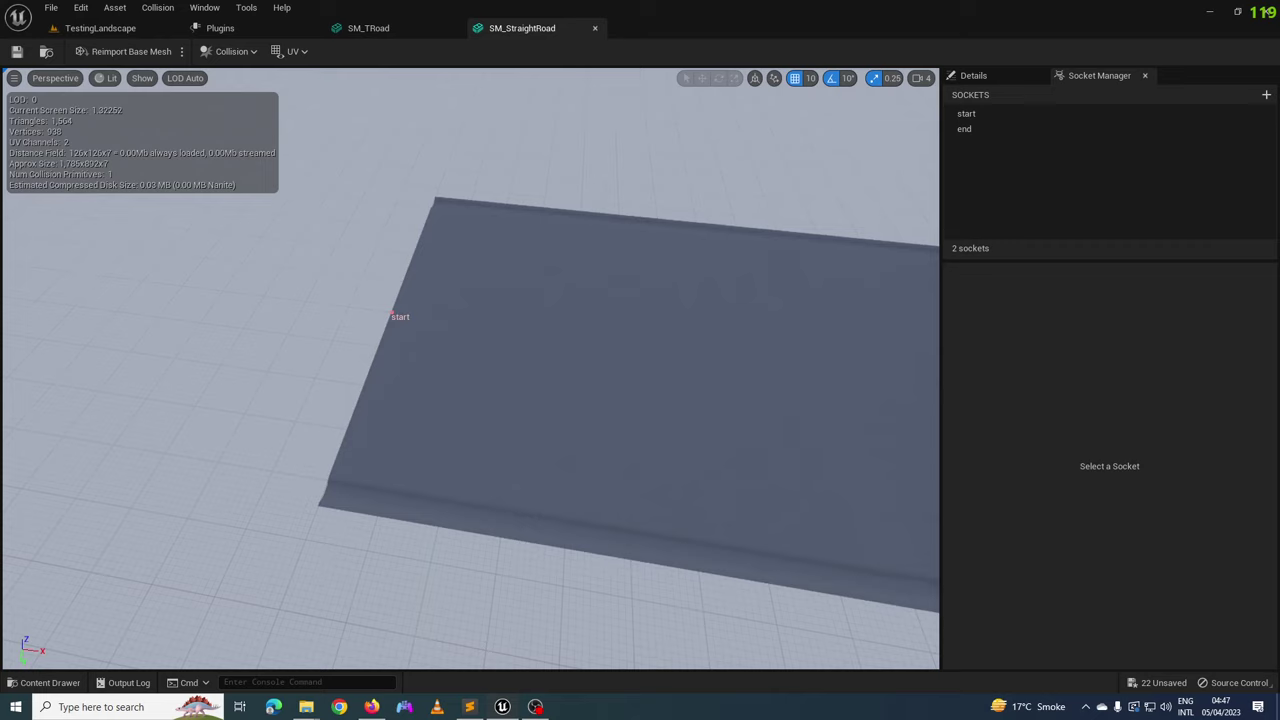
pyautogui.moveTo(335, 494); pyautogui.dragTo(290, 470)
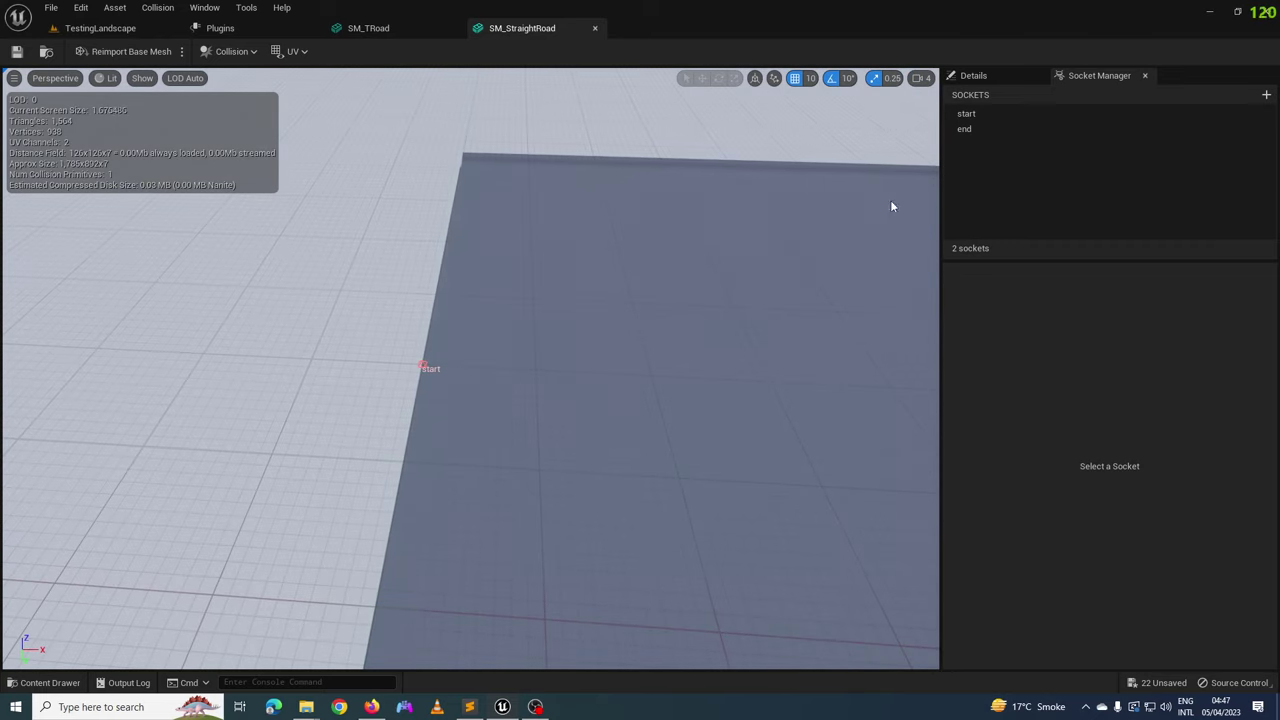
pyautogui.click(966, 114)
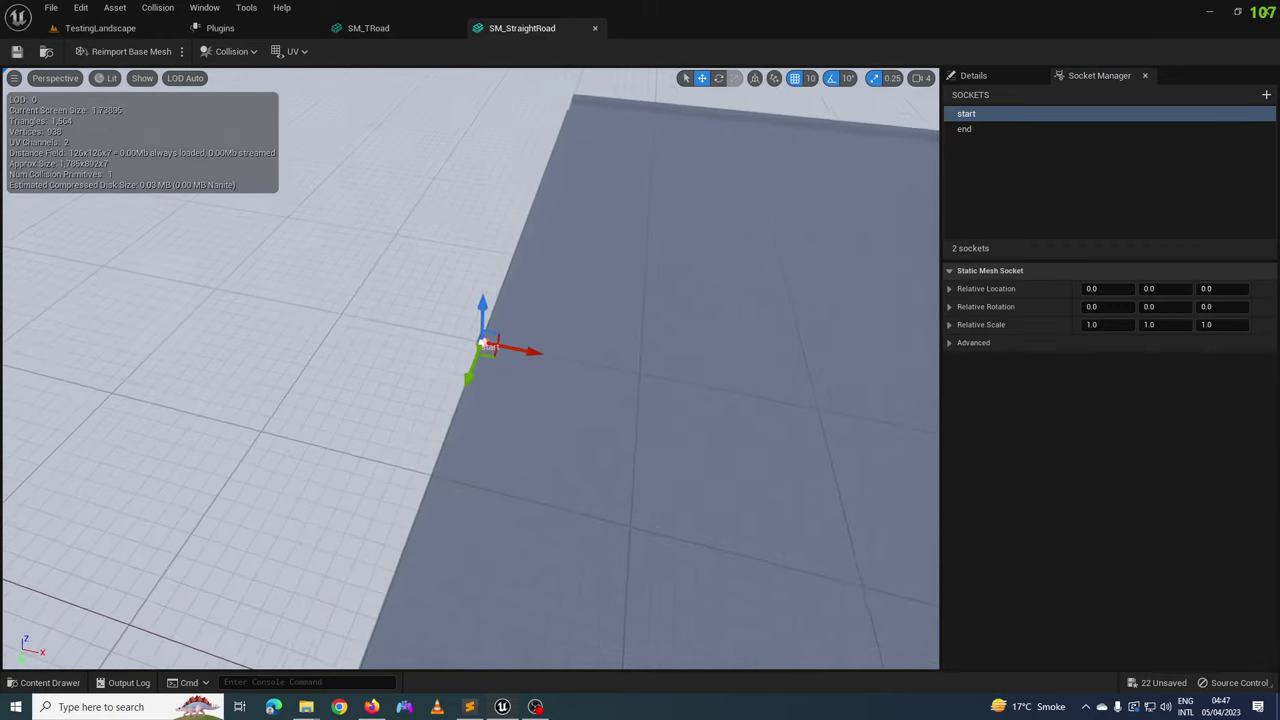
pyautogui.moveTo(472, 347); pyautogui.dragTo(520, 300, button='right')
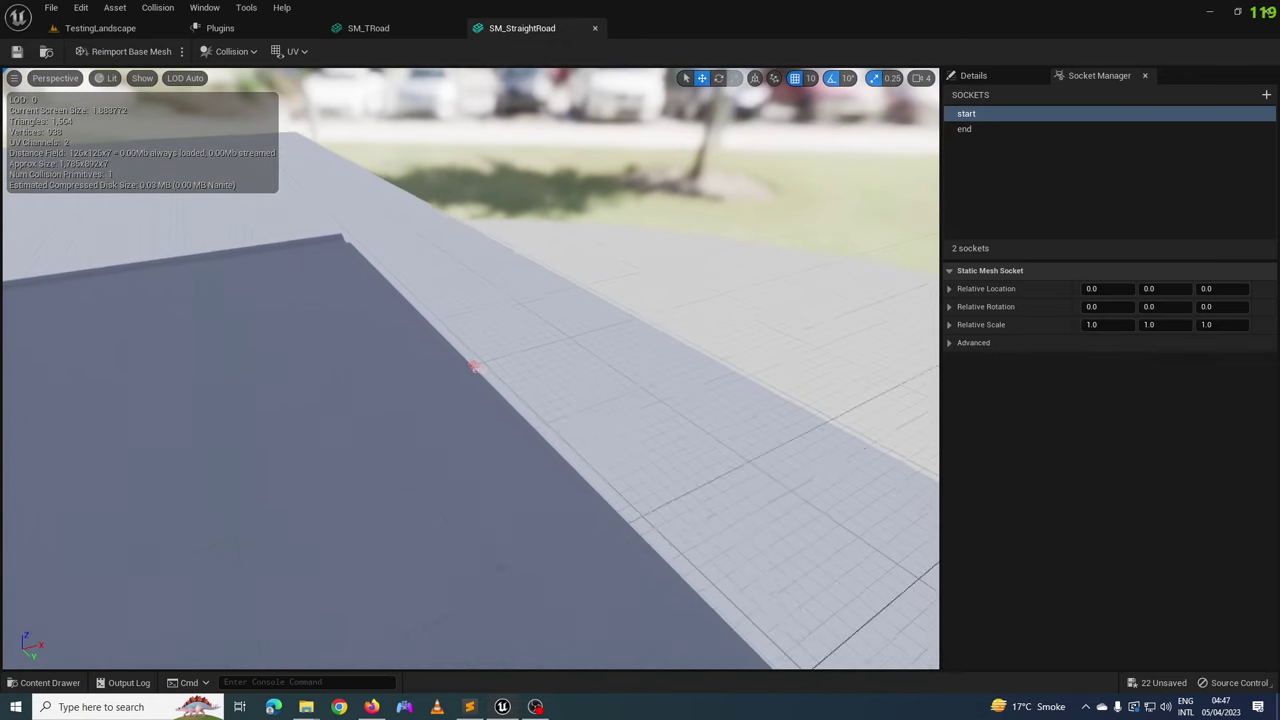
pyautogui.click(983, 131)
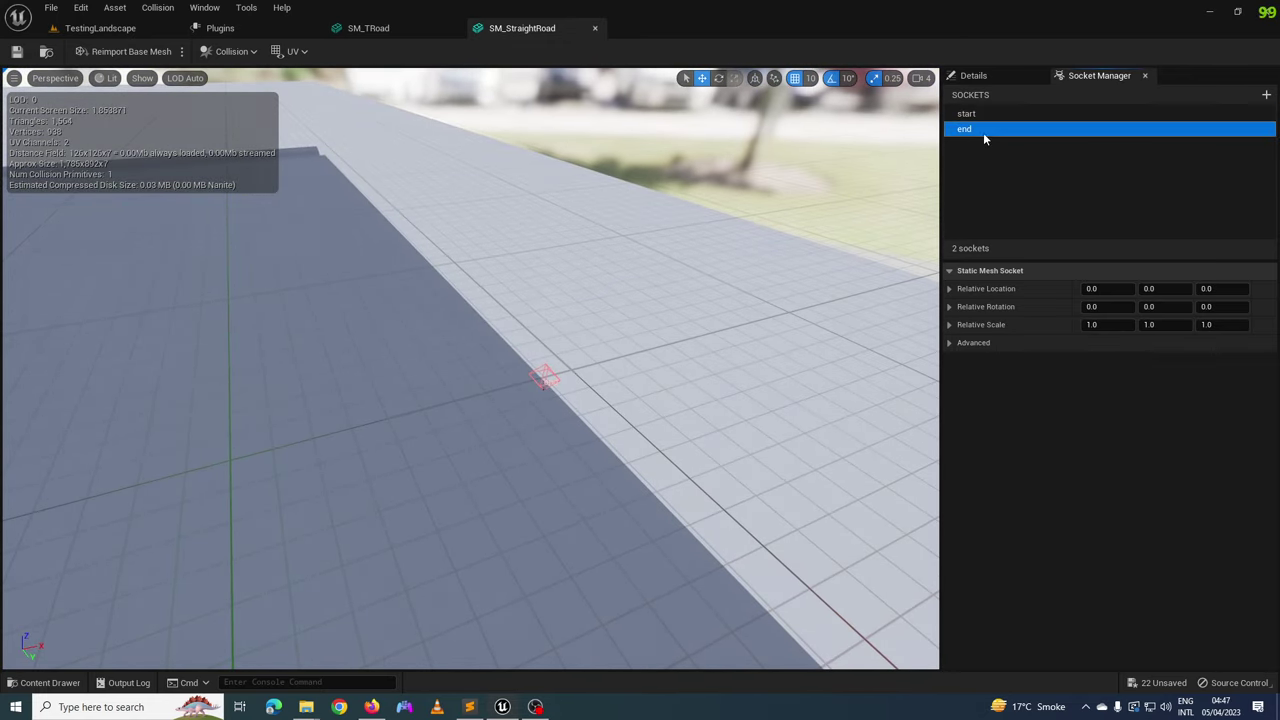
pyautogui.moveTo(625, 323); pyautogui.dragTo(470, 340, button='right')
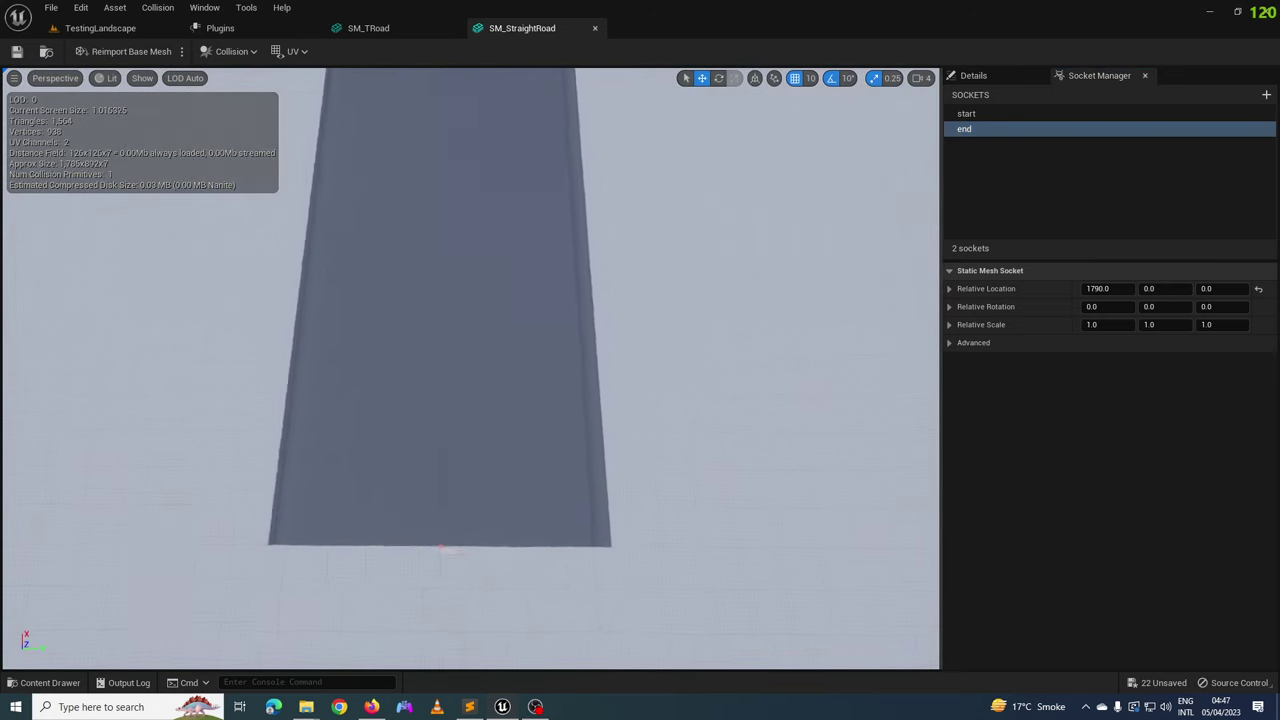
# - Check SM_TRoad's Front socket at origin and Right/Left sockets at Y ±893, then return to TestingLandscape
pyautogui.click(345, 30)
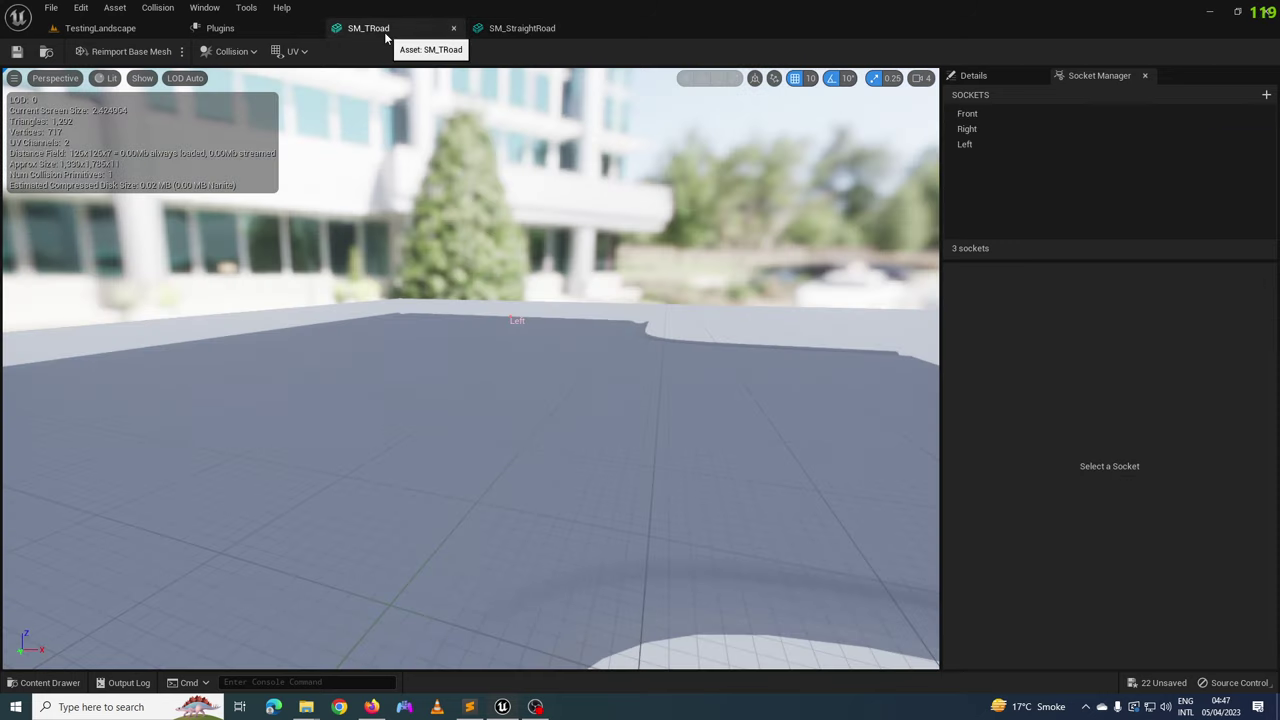
pyautogui.moveTo(392, 72)
pyautogui.mouseDown(button='right')
pyautogui.moveTo(420, 120)
pyautogui.moveTo(403, 208)
pyautogui.mouseUp(button='right')
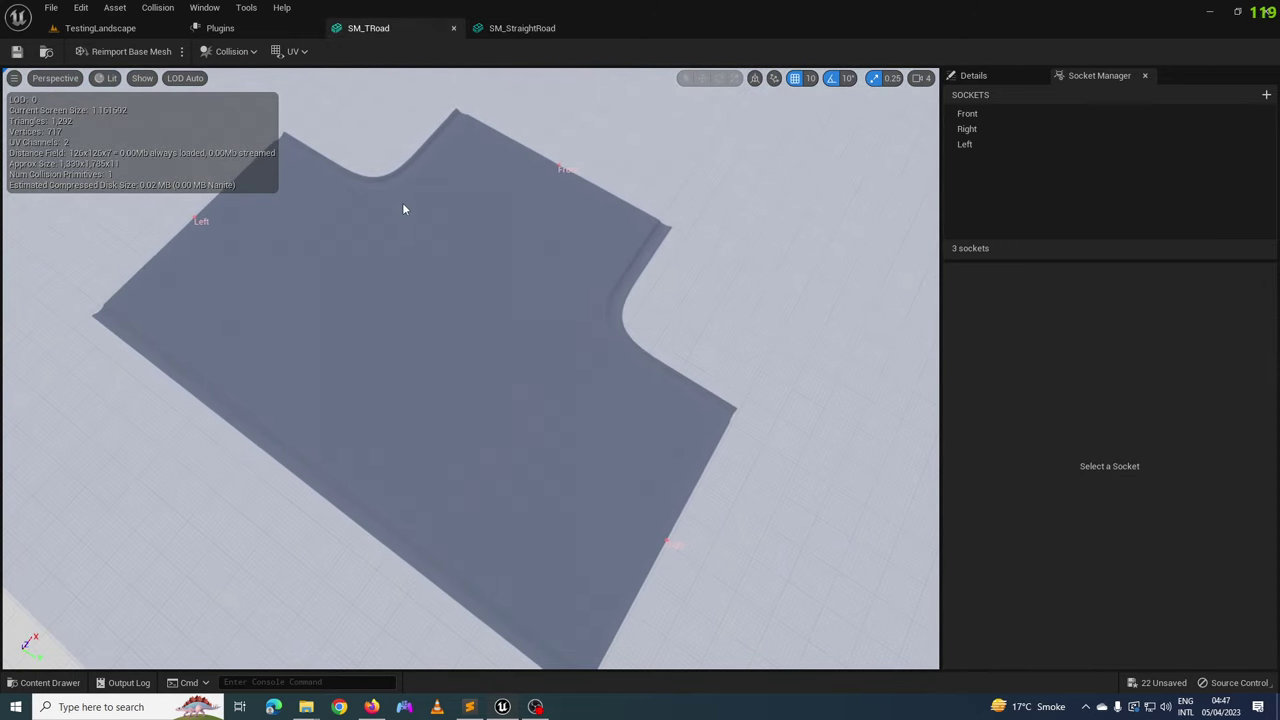
pyautogui.click(967, 113)
pyautogui.moveTo(691, 222)
pyautogui.mouseDown(button='right')
pyautogui.moveTo(650, 240)
pyautogui.moveTo(600, 200)
pyautogui.moveTo(674, 233)
pyautogui.mouseUp(button='right')
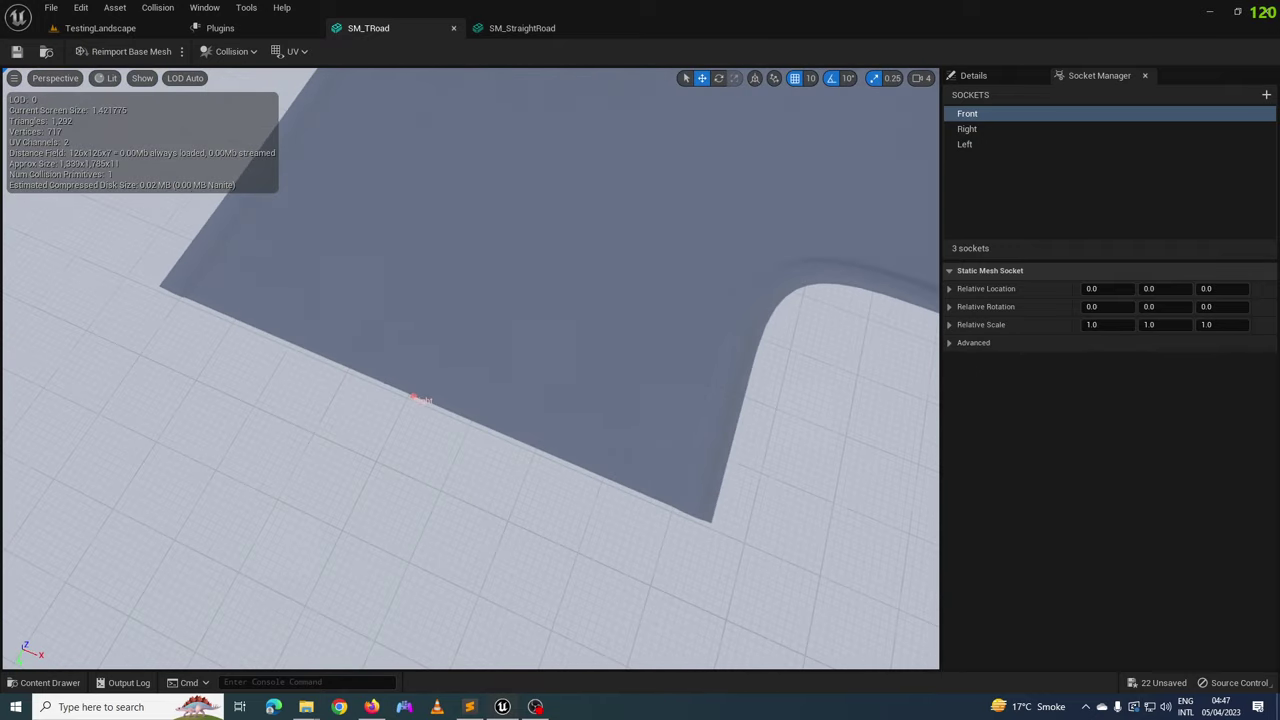
pyautogui.click(989, 128)
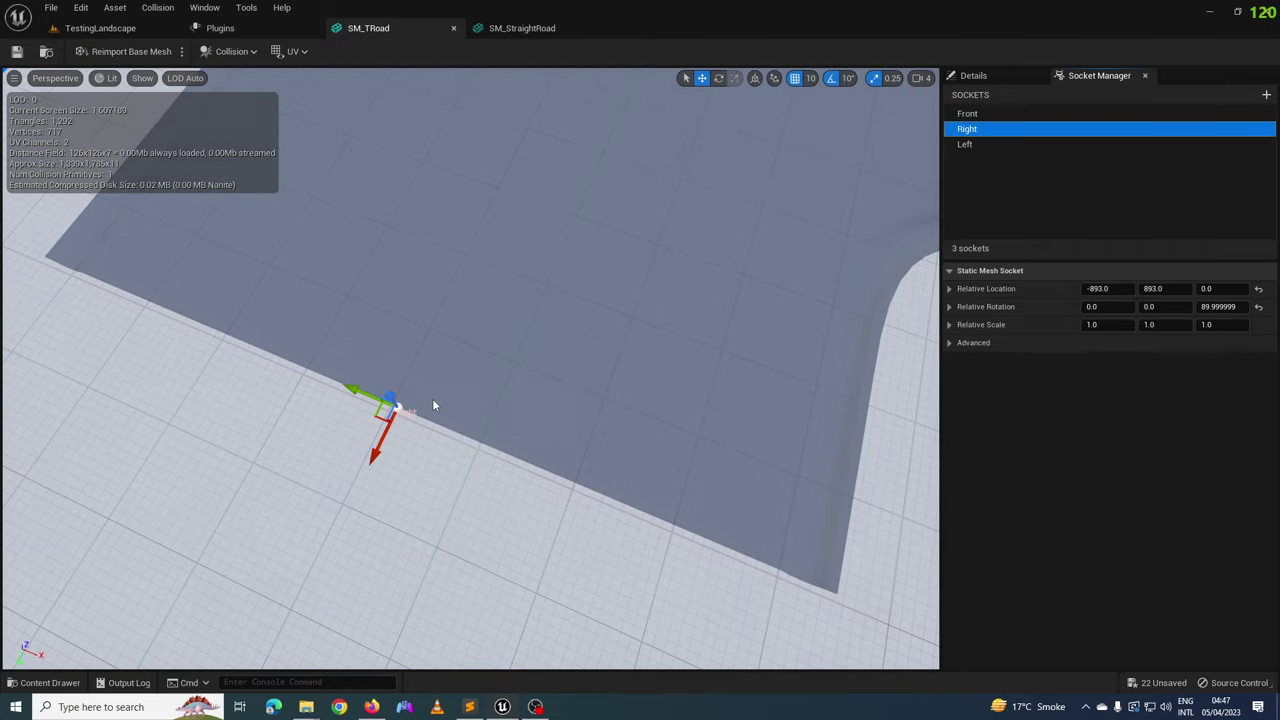
pyautogui.press('f')
pyautogui.moveTo(466, 380); pyautogui.dragTo(448, 390, button='right')
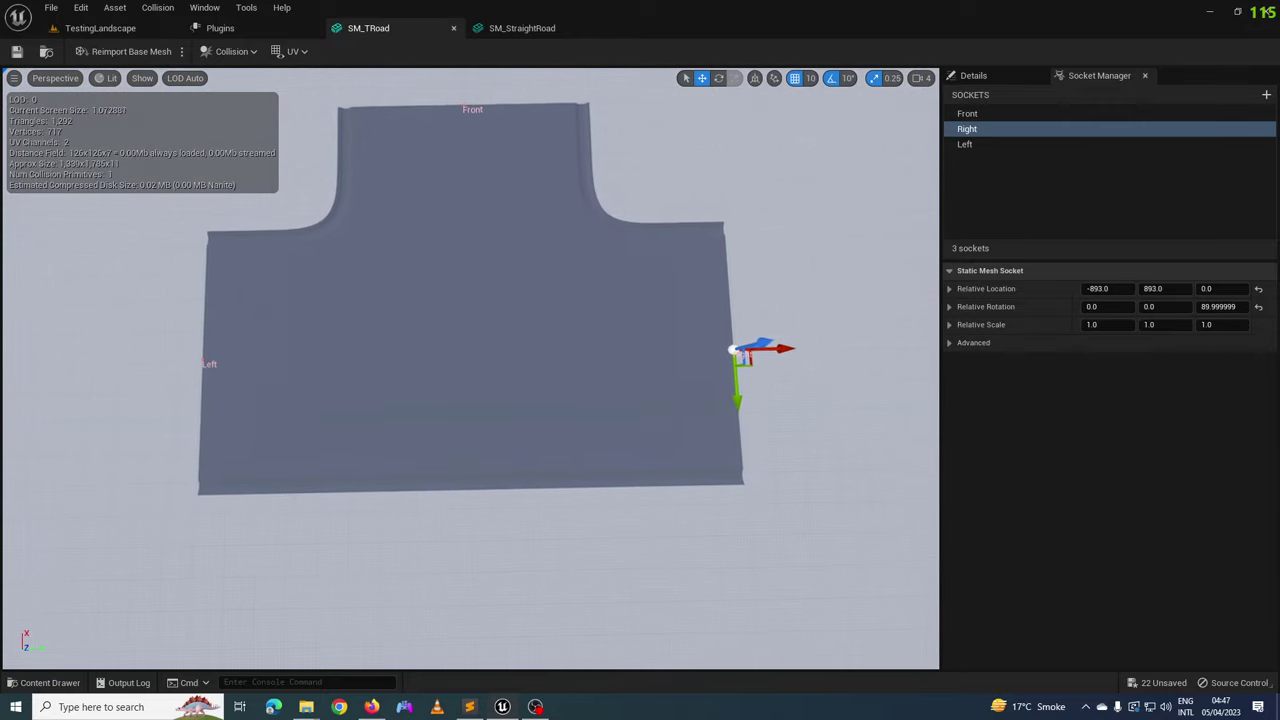
pyautogui.click(966, 145)
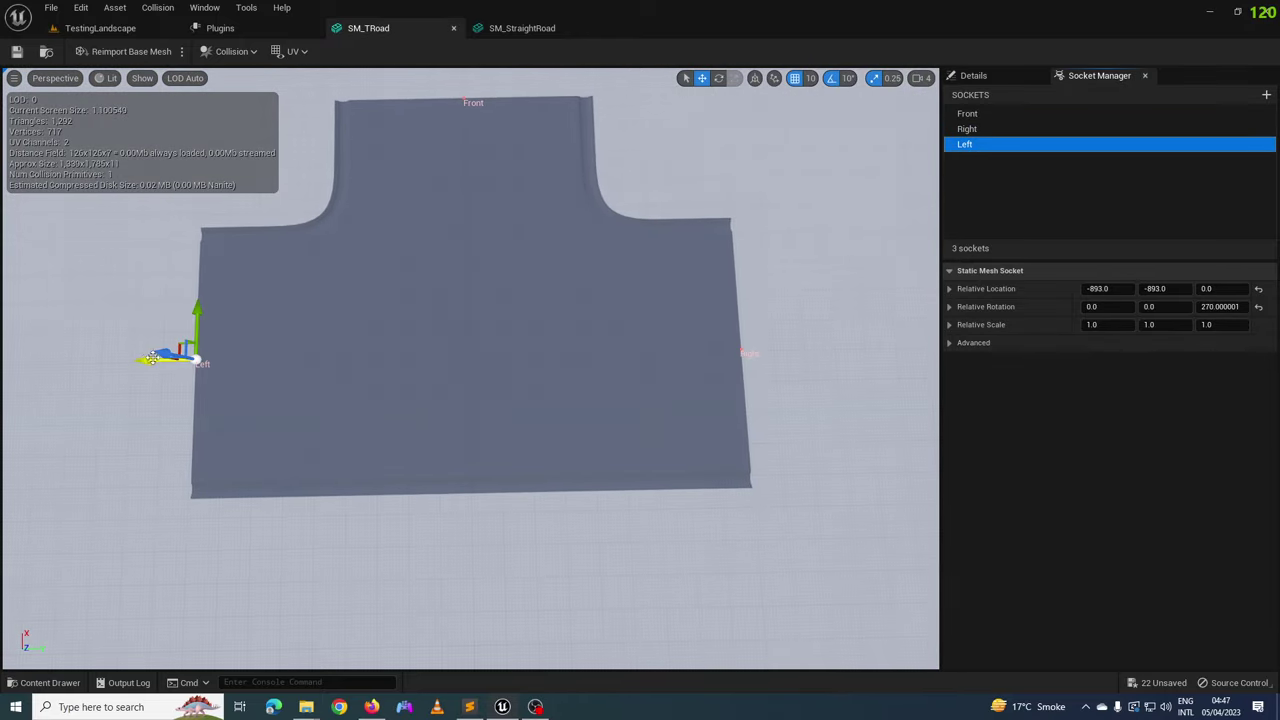
pyautogui.click(95, 28)
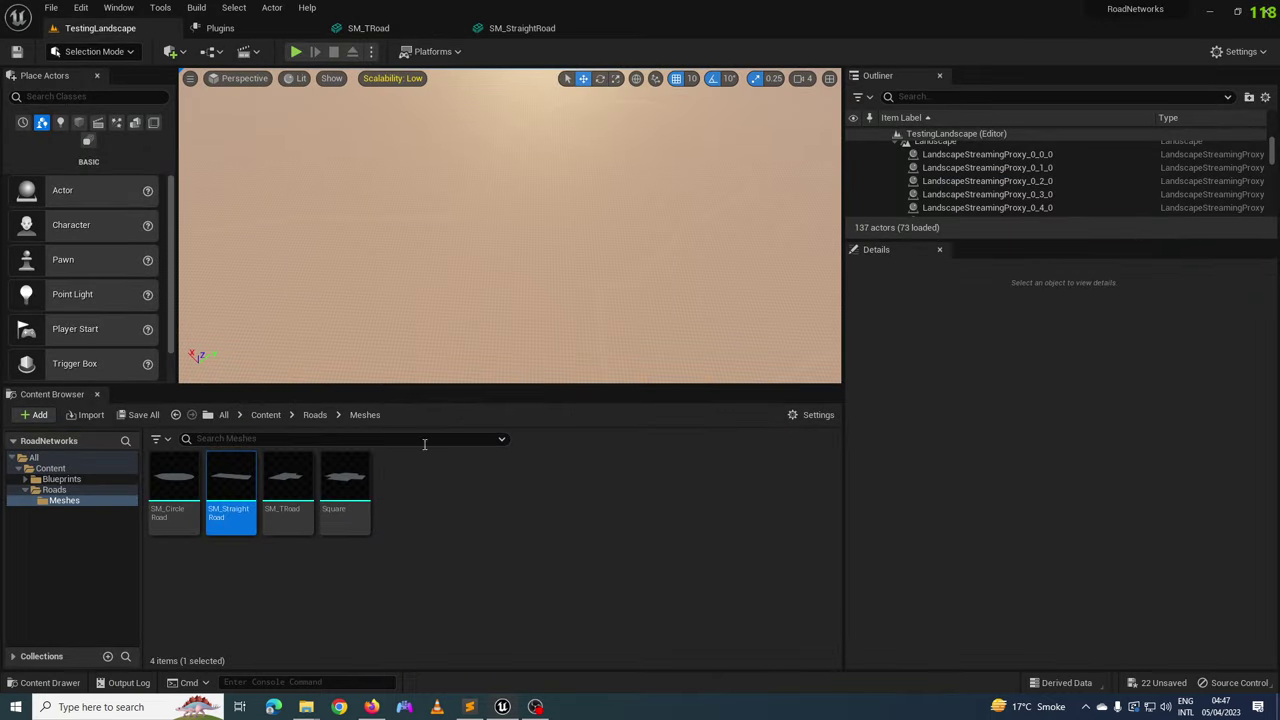
# - Check Square's Front/Back sockets at X ±900 and Left/Right at Y ±893, then return to TestingLandscape
pyautogui.doubleClick(345, 485)
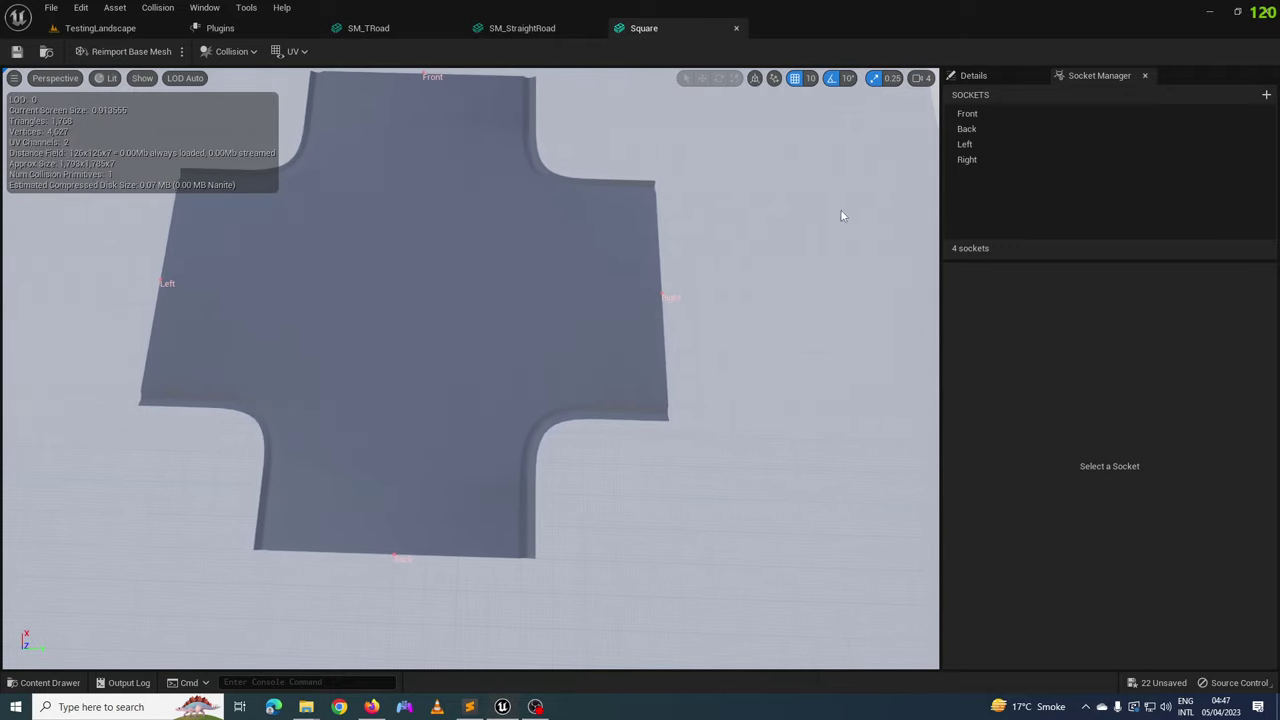
pyautogui.click(999, 114)
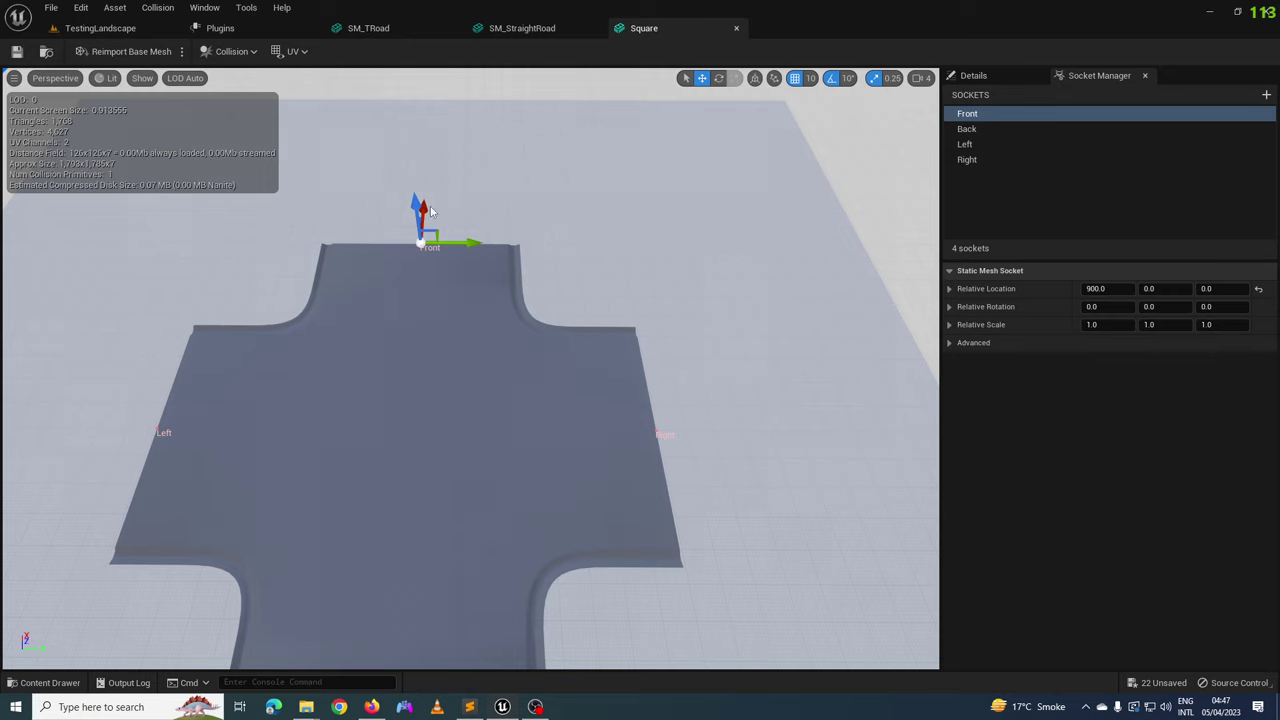
pyautogui.click(1003, 129)
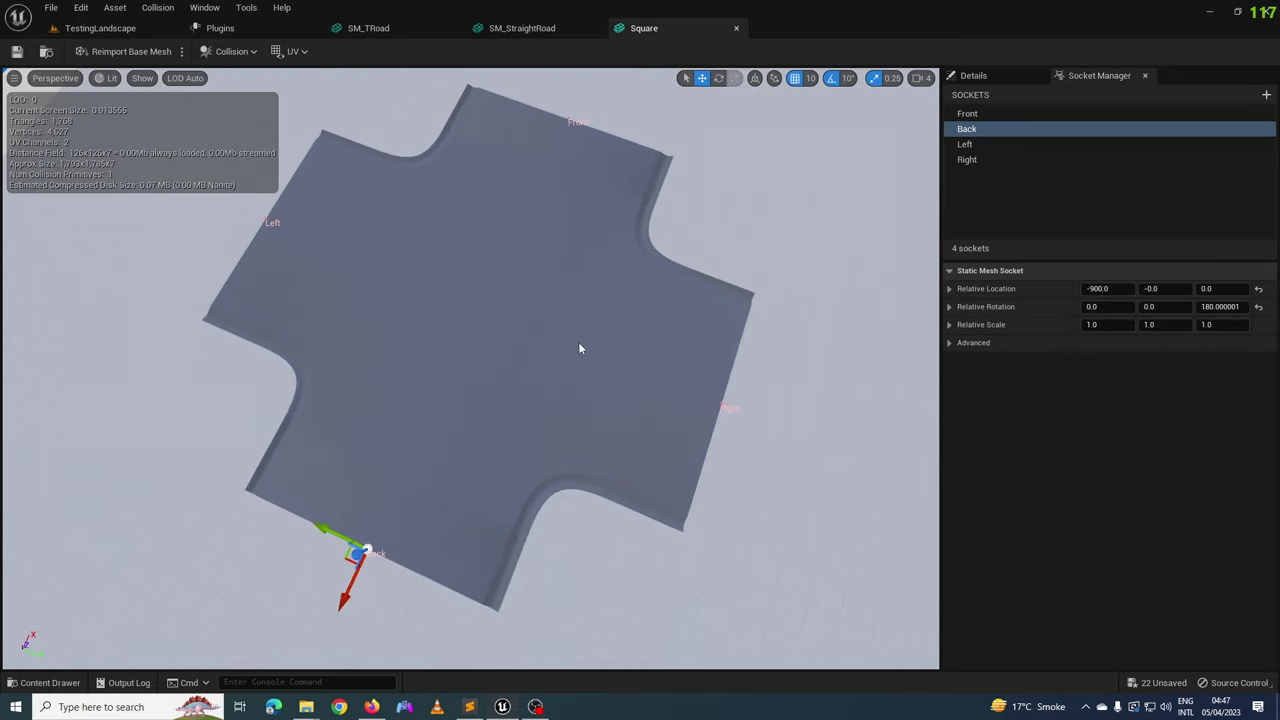
pyautogui.click(985, 144)
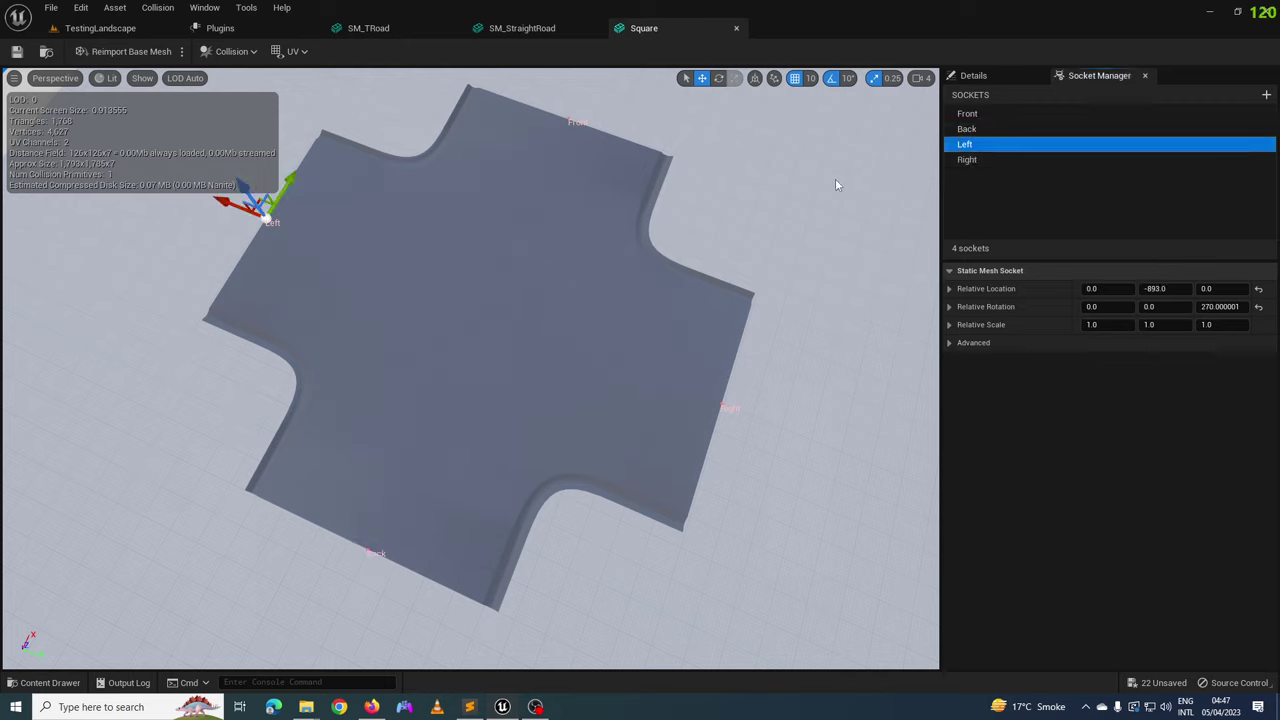
pyautogui.click(999, 161)
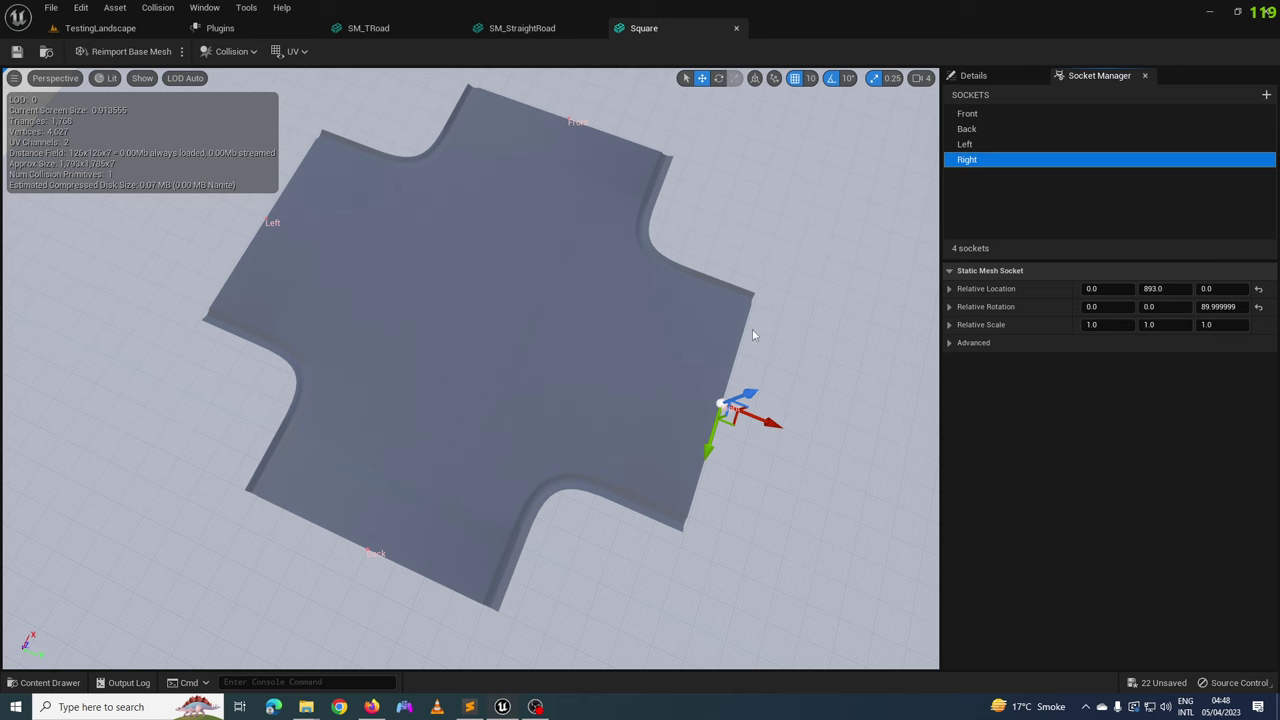
pyautogui.click(150, 28)
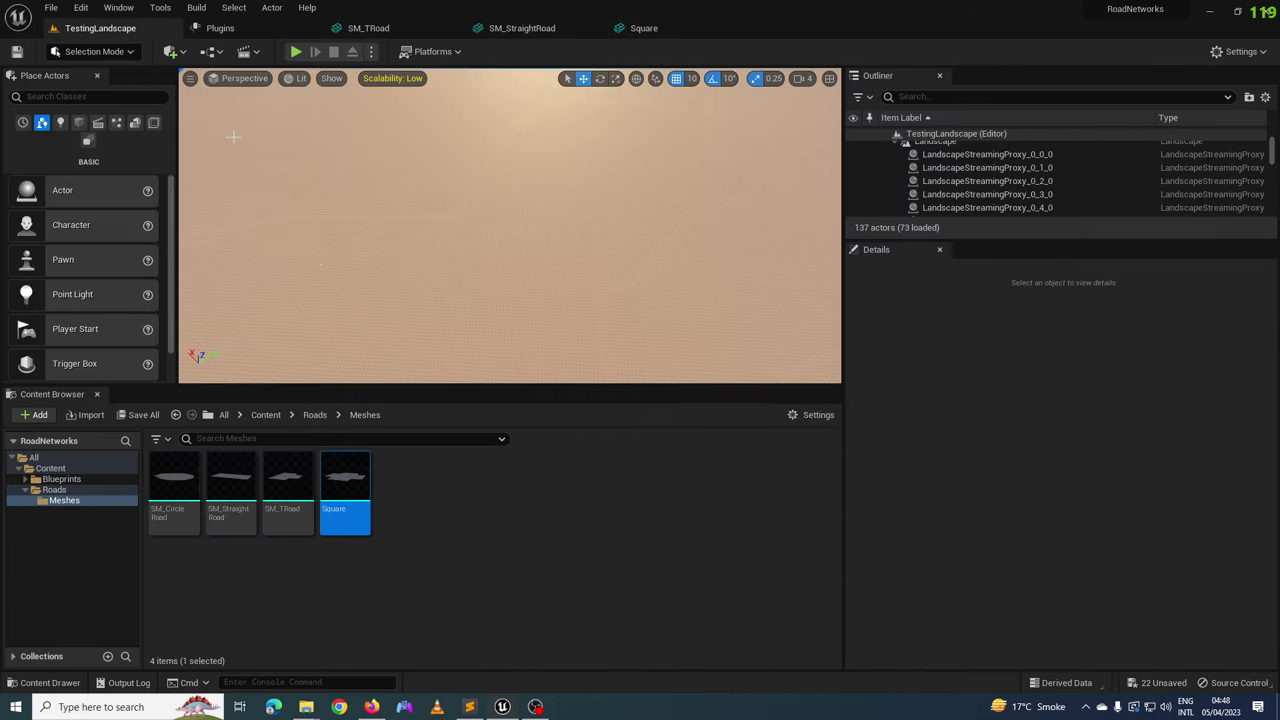
# - Reopen SM_StraightRoad to recheck its end socket at X 1790, then return to TestingLandscape
pyautogui.click(241, 497)
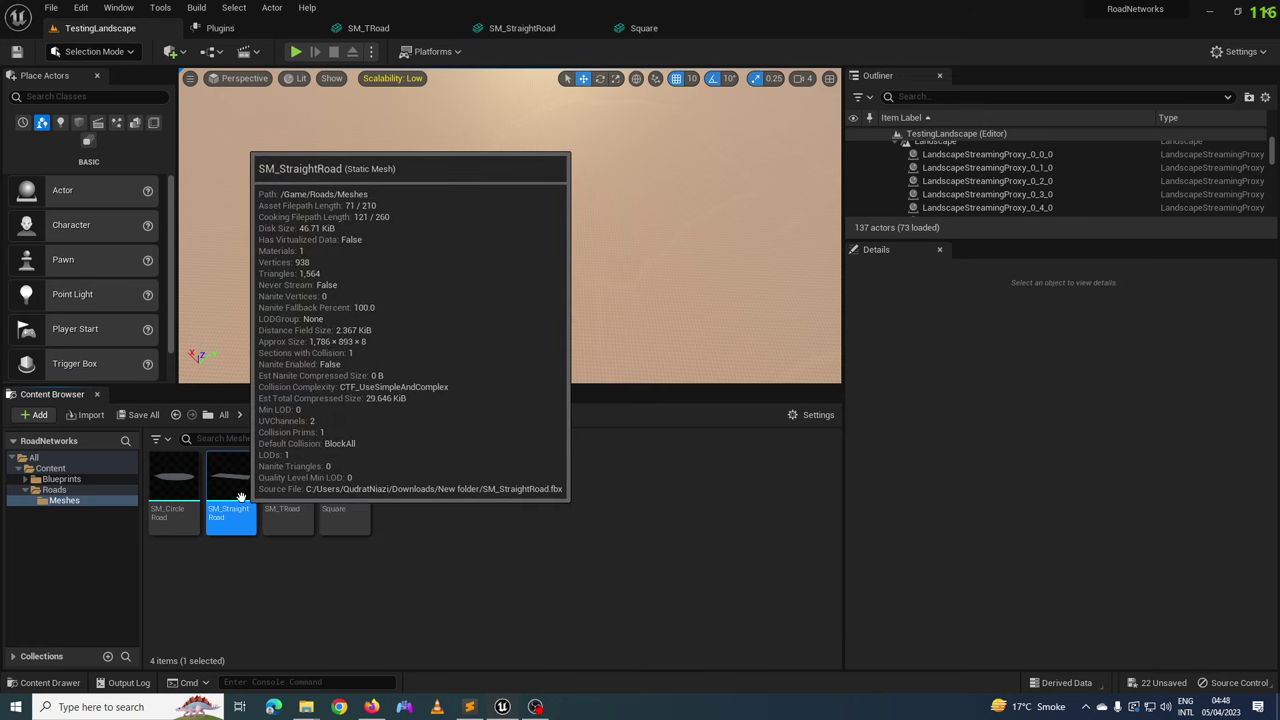
pyautogui.doubleClick(241, 497)
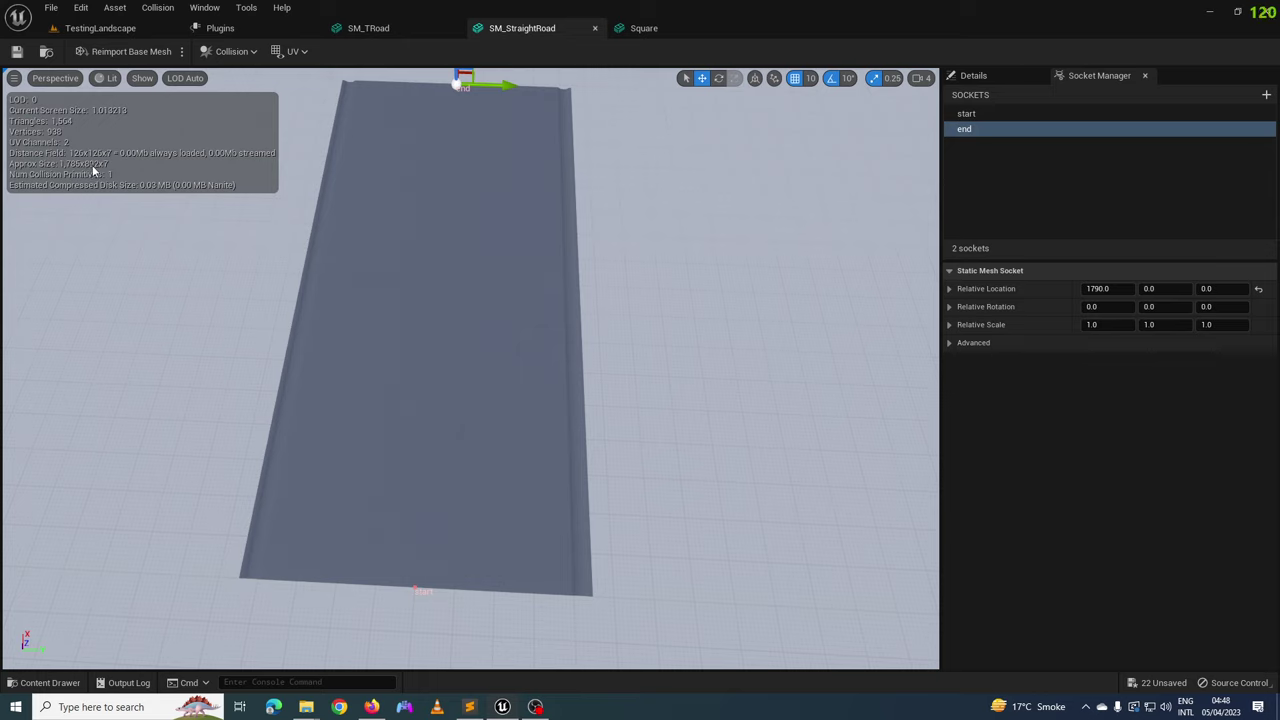
pyautogui.click(113, 33)
# - Enter Landscape mode with the Splines tool and enlarge the viewport taller and wider
pyautogui.click(108, 53)
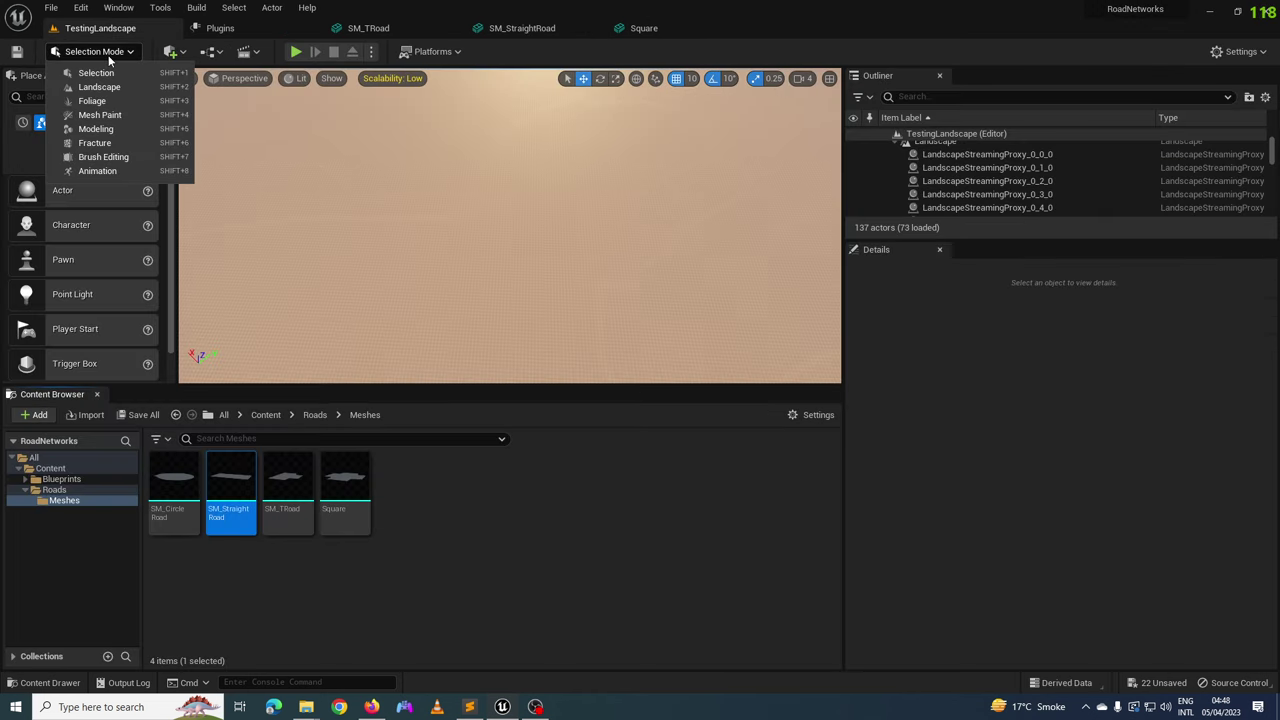
pyautogui.click(98, 88)
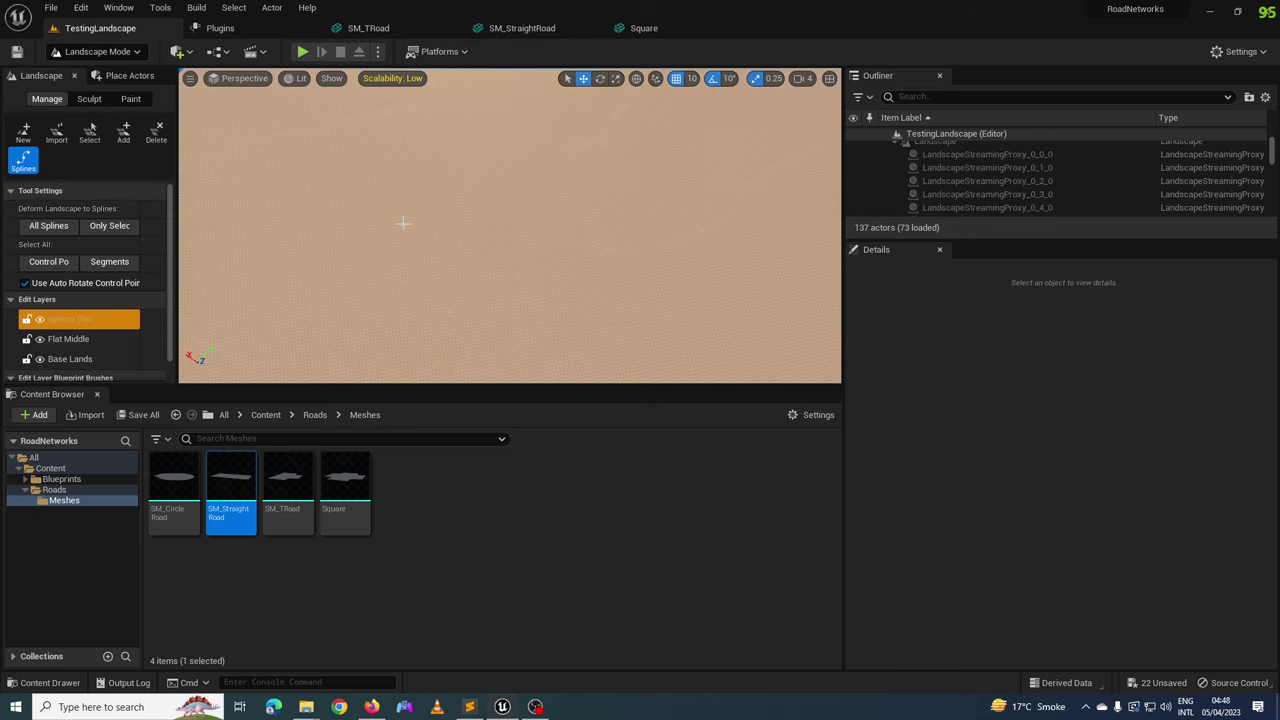
pyautogui.moveTo(508, 387); pyautogui.dragTo(514, 596)
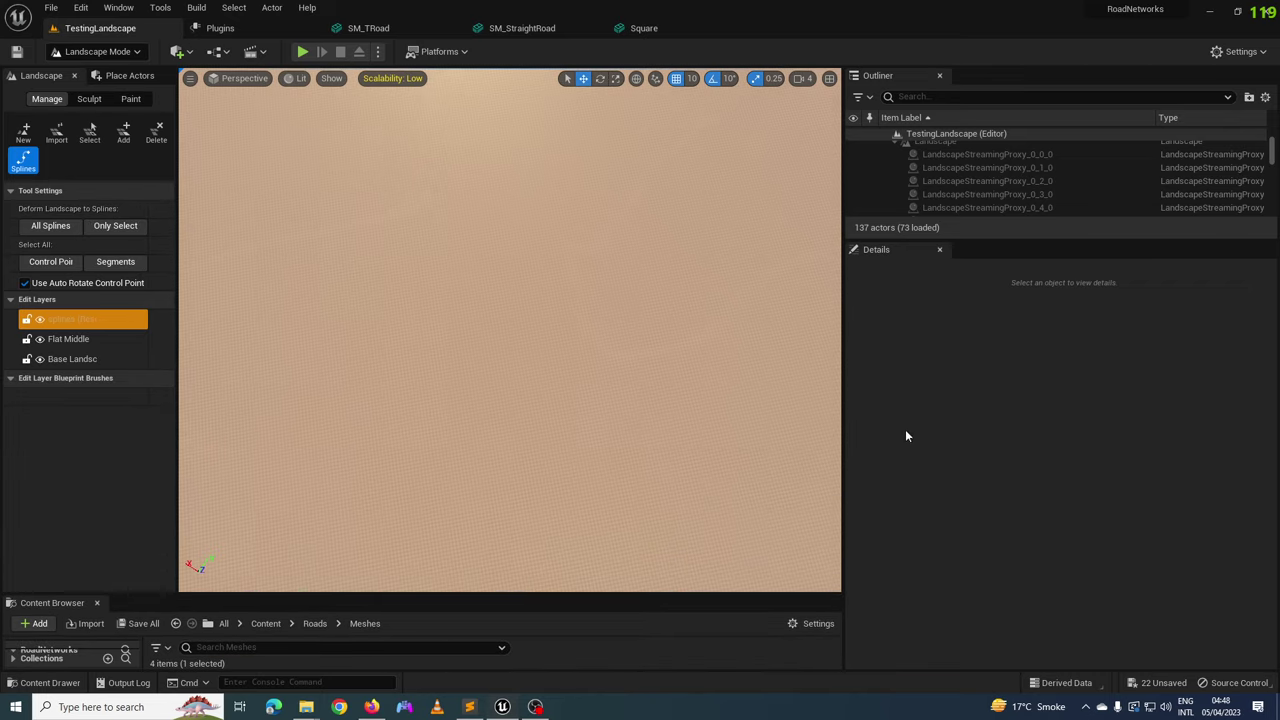
pyautogui.moveTo(842, 449); pyautogui.dragTo(1040, 466)
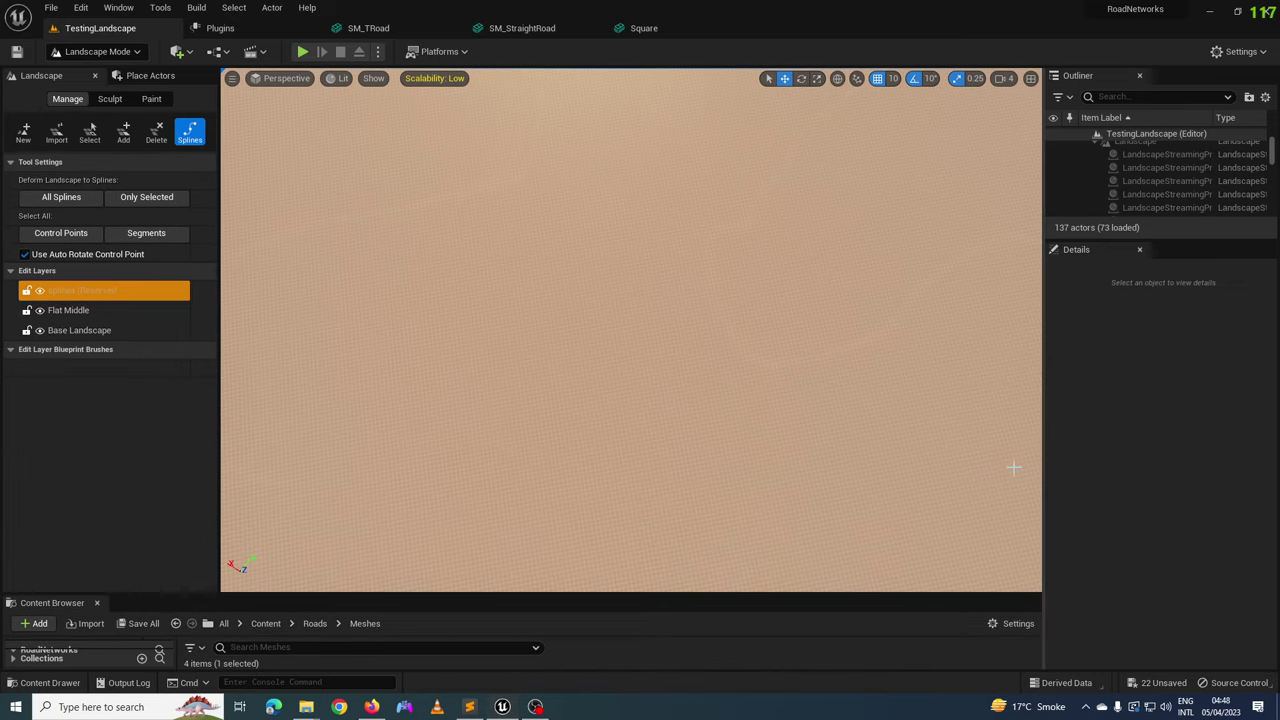
# - Ctrl+click three control points on the terrain to draw a curved two-segment spline
pyautogui.keyDown('ctrl'); pyautogui.click(423, 357); pyautogui.keyUp('ctrl')
pyautogui.keyDown('ctrl'); pyautogui.click(810, 312); pyautogui.keyUp('ctrl')
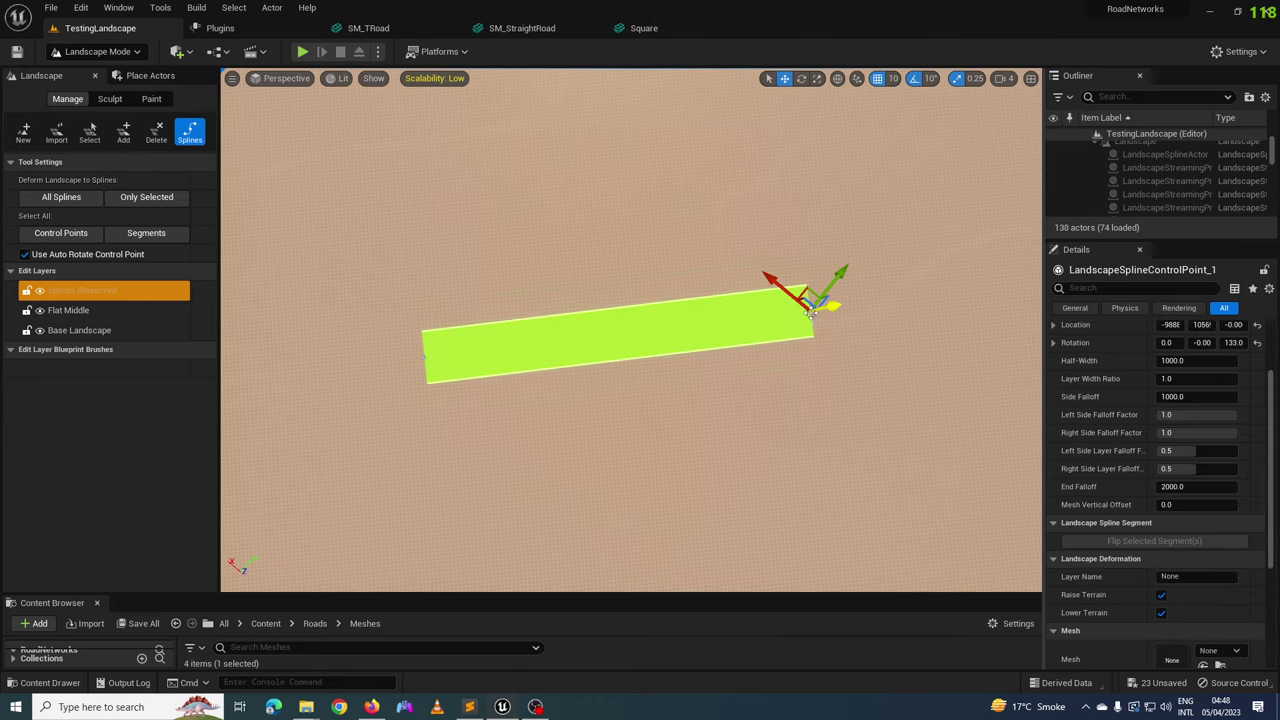
pyautogui.keyDown('ctrl'); pyautogui.click(923, 452); pyautogui.keyUp('ctrl')
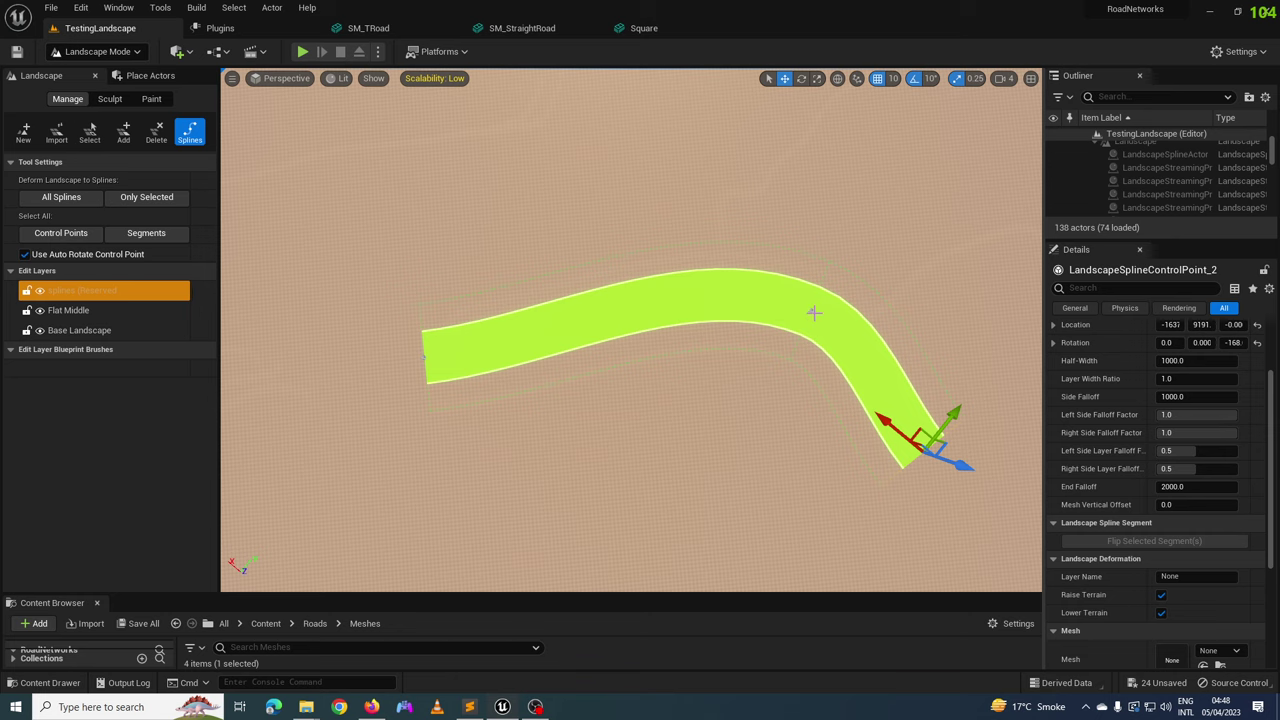
pyautogui.moveTo(800, 328); pyautogui.dragTo(800, 328, button='right')
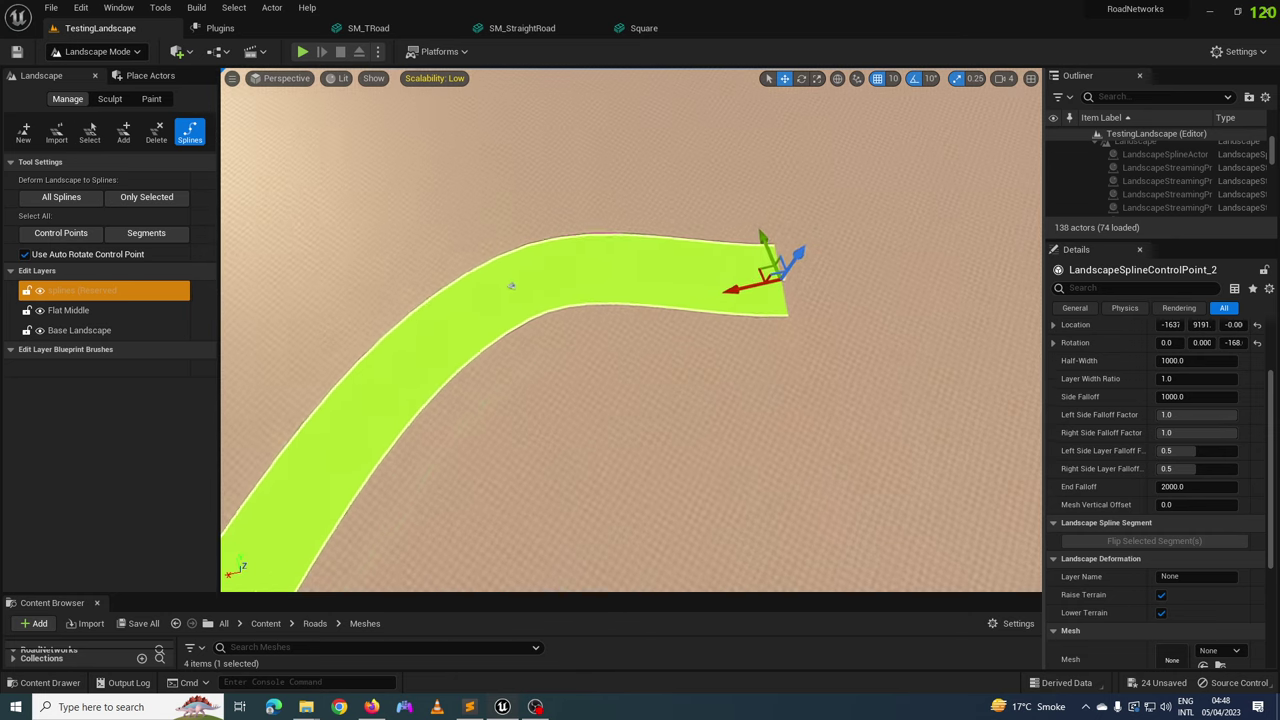
pyautogui.moveTo(800, 328); pyautogui.dragTo(804, 331, button='right')
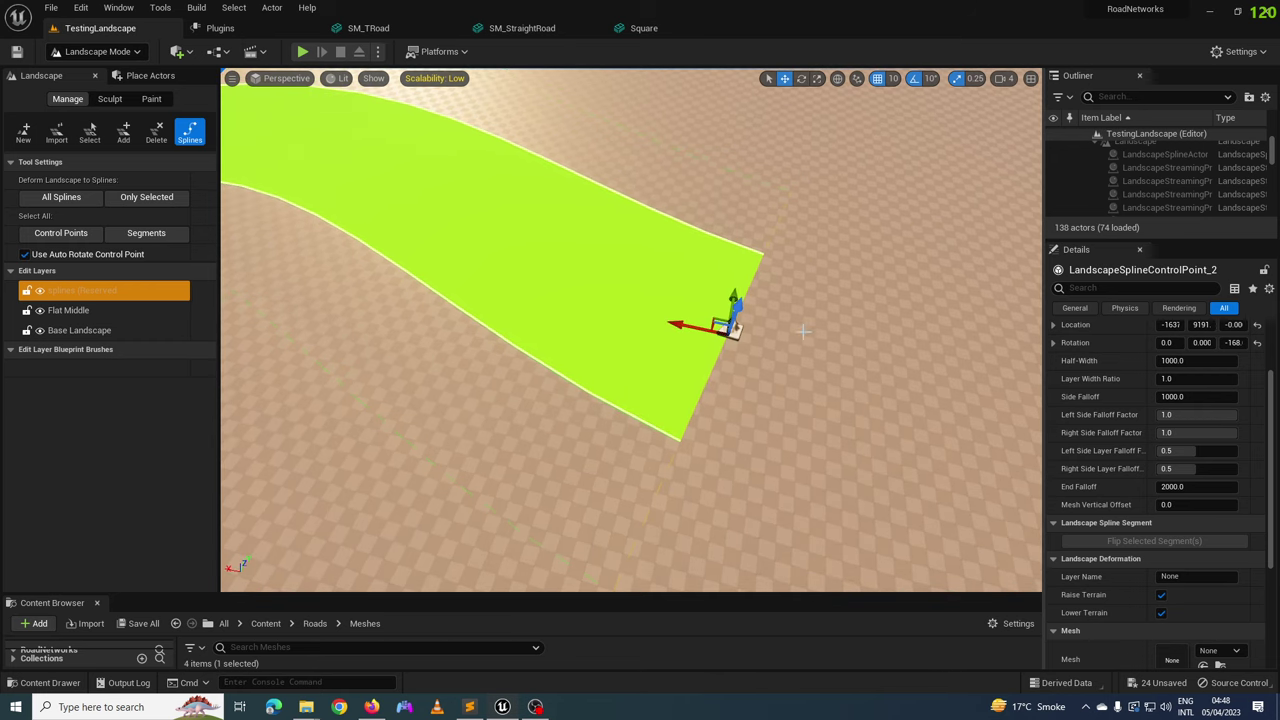
# - Select all connected control points and set their Half-Width to 892, then 892/2 (446)
pyautogui.scroll(3, 1200, 444)
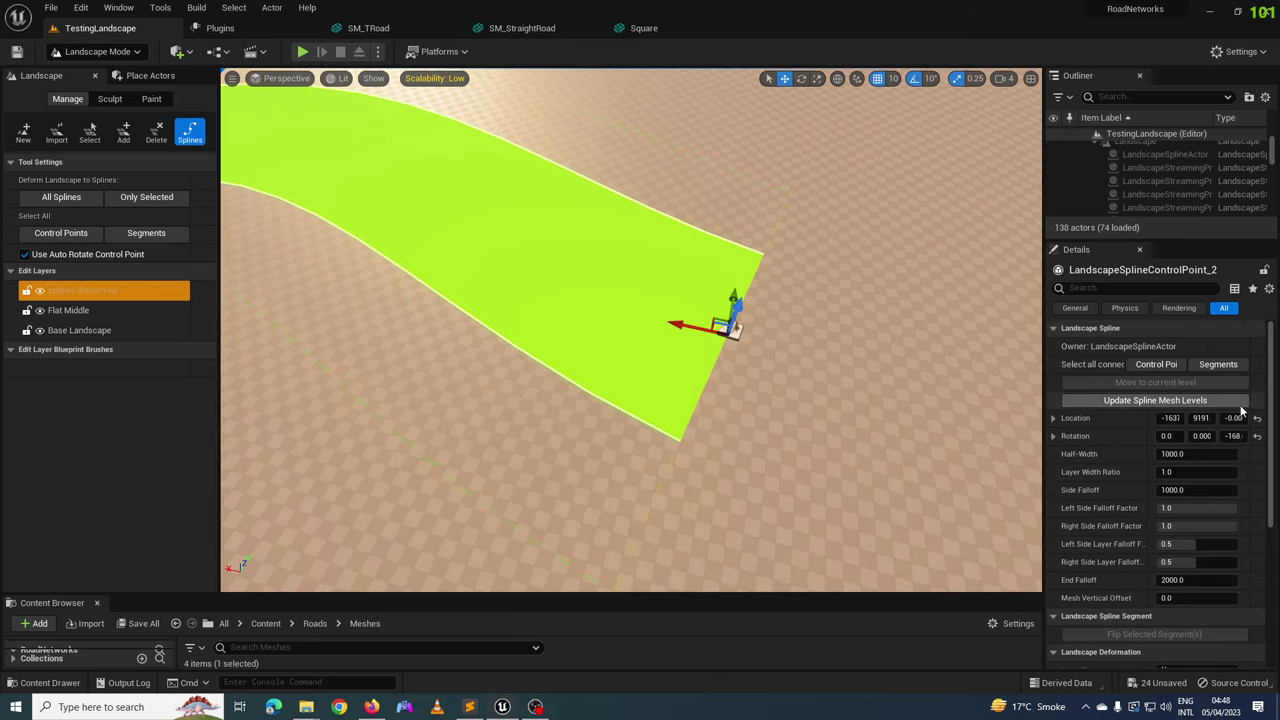
pyautogui.click(1229, 369)
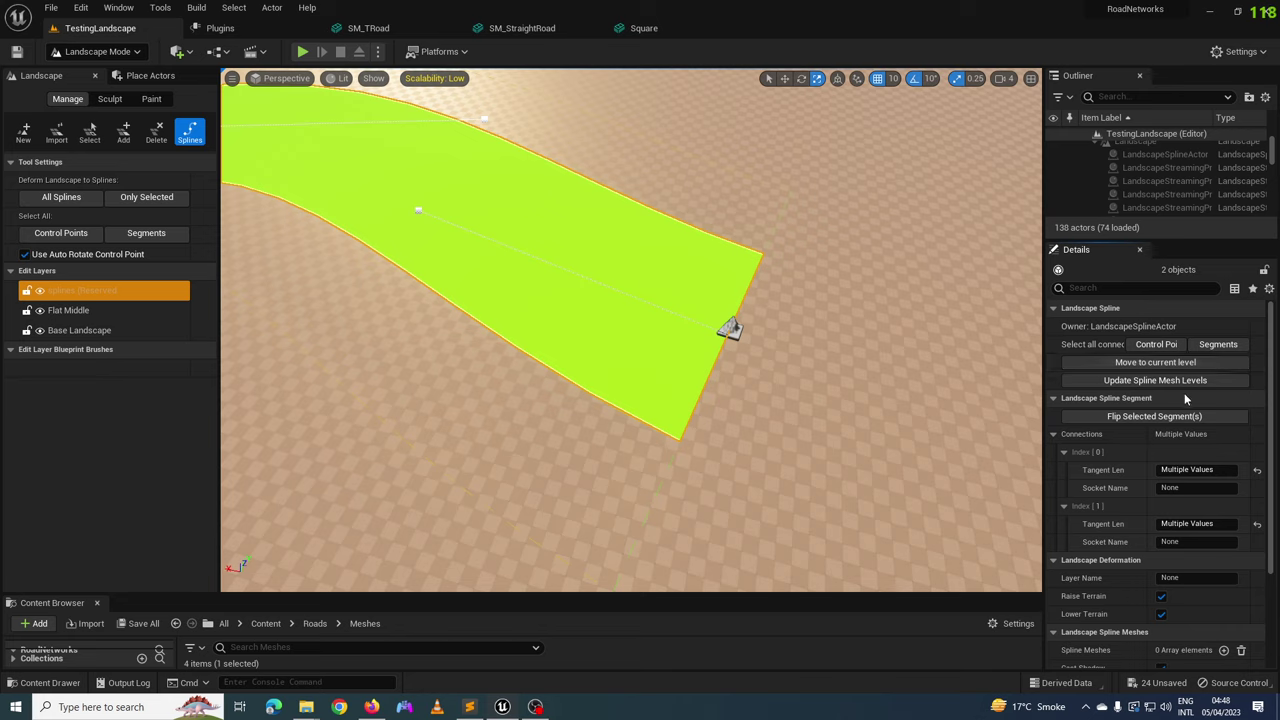
pyautogui.scroll(-3, 1167, 510)
pyautogui.scroll(3, 1167, 510)
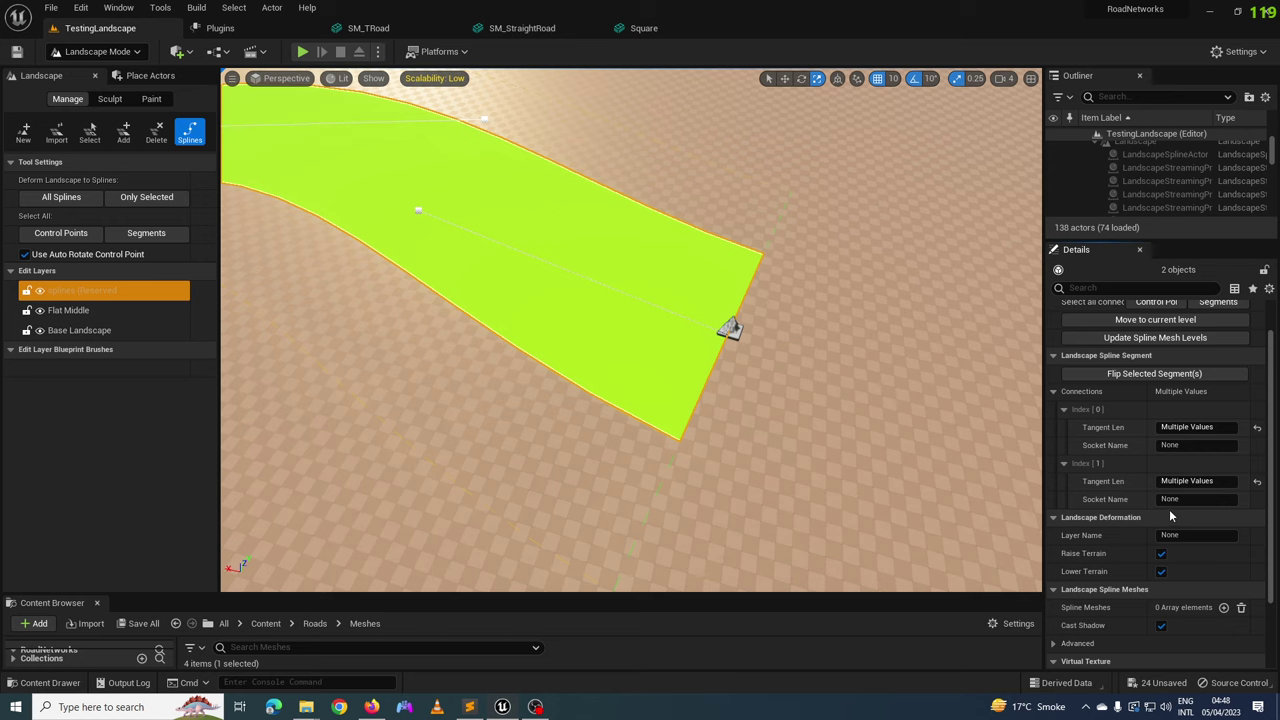
pyautogui.click(1155, 344)
pyautogui.write('892')
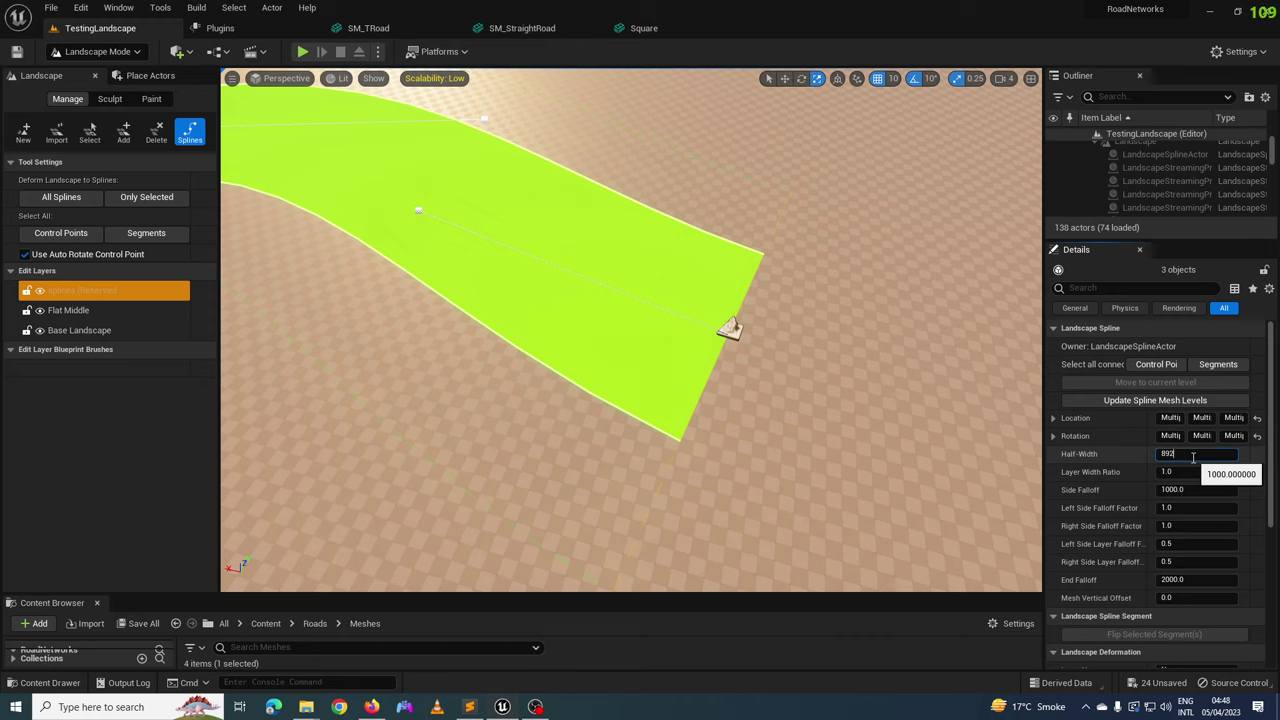
pyautogui.press('Return')
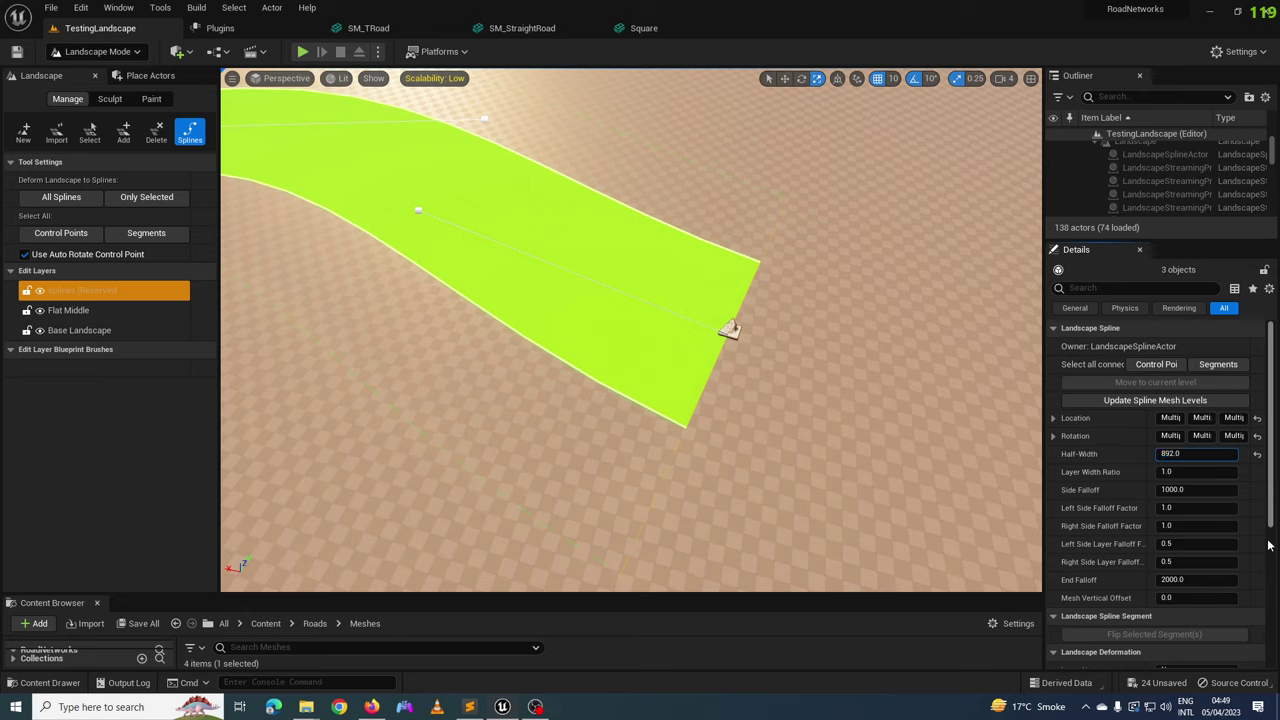
pyautogui.press('Return')
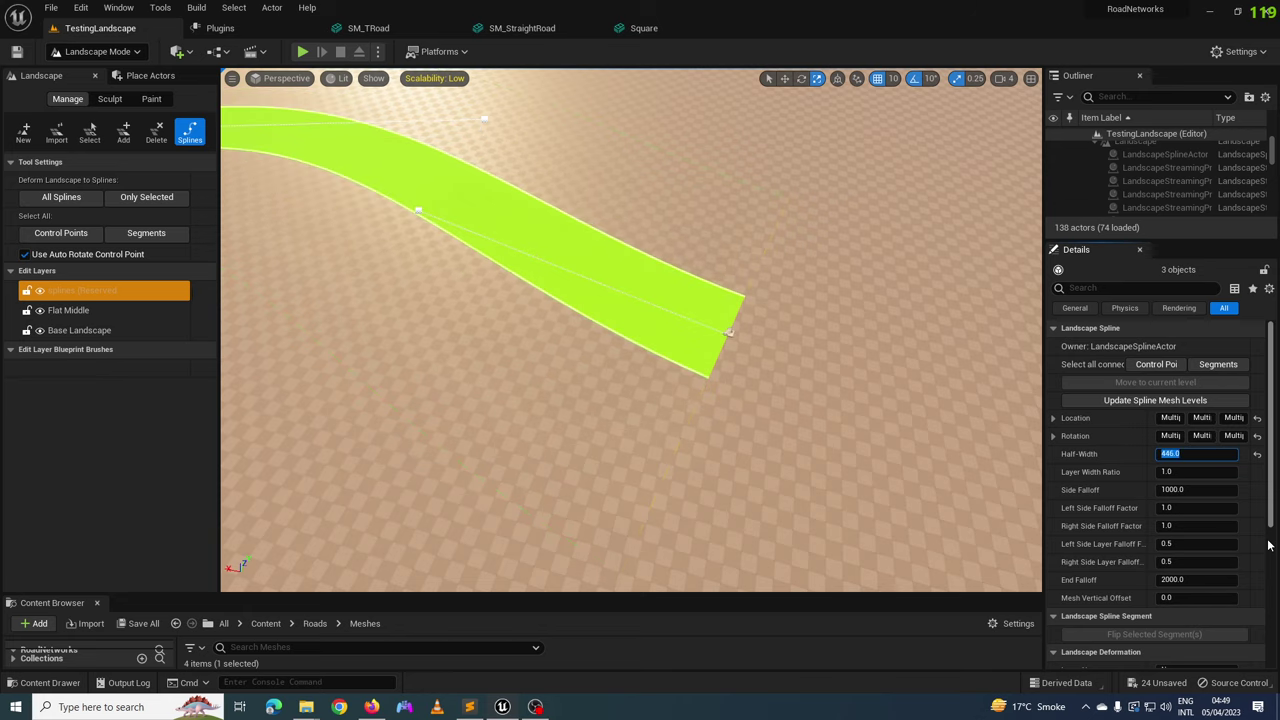
pyautogui.moveTo(880, 450)
pyautogui.mouseDown(button='right')
pyautogui.moveTo(700, 430)
pyautogui.moveTo(780, 420)
pyautogui.moveTo(558, 381)
pyautogui.mouseUp(button='right')
# - Assign the Square mesh to the Mesh slot of the road's end control point
pyautogui.click(520, 366)
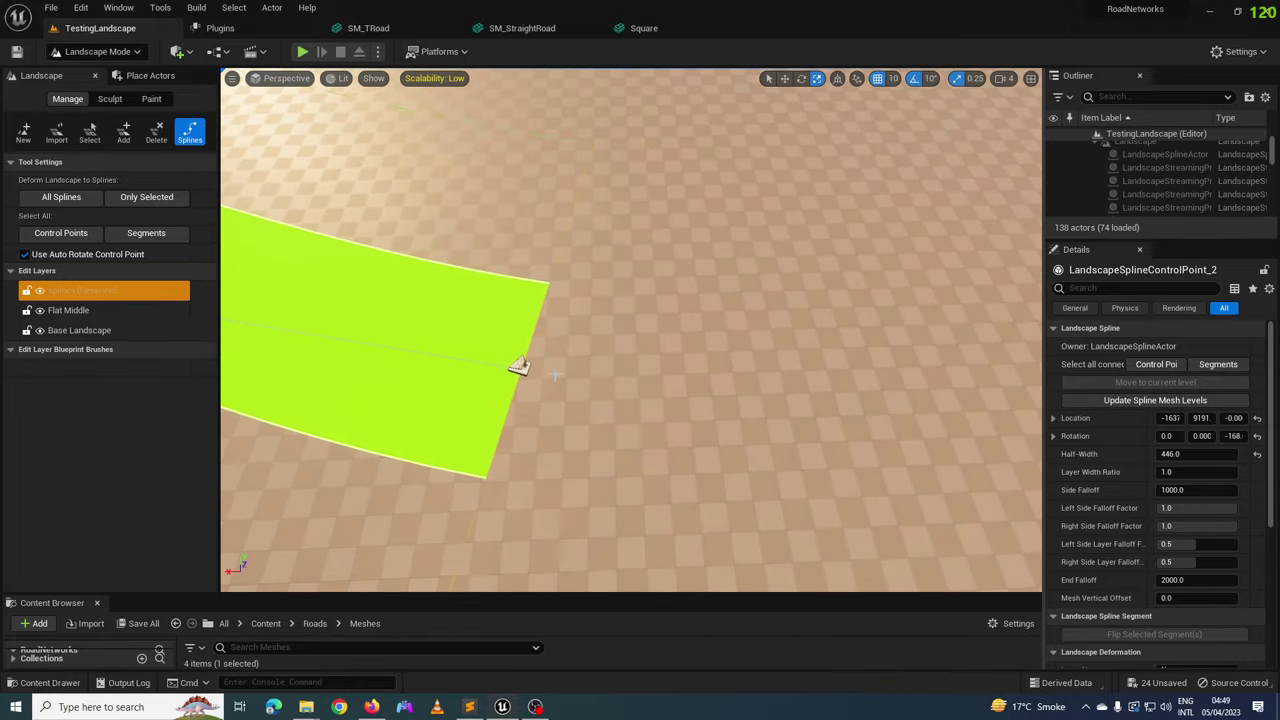
pyautogui.click(1175, 366)
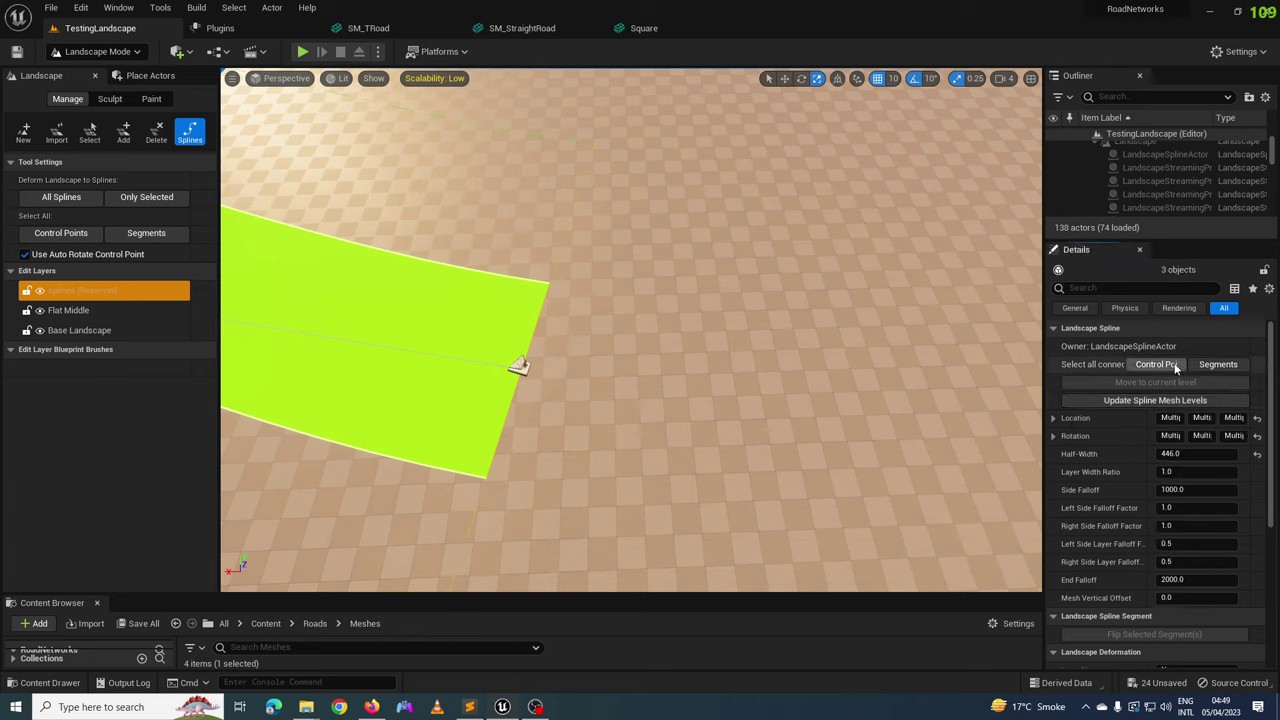
pyautogui.click(518, 366)
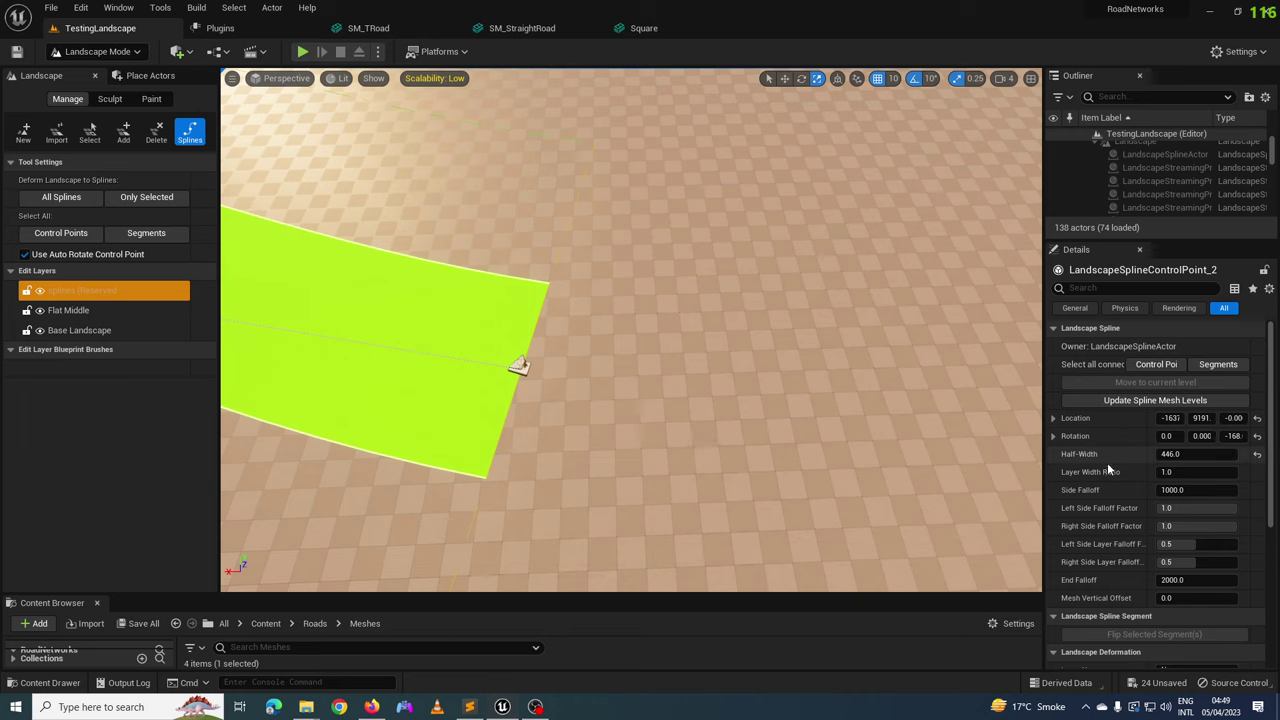
pyautogui.scroll(-5, 1107, 465)
pyautogui.scroll(-2, 1107, 462)
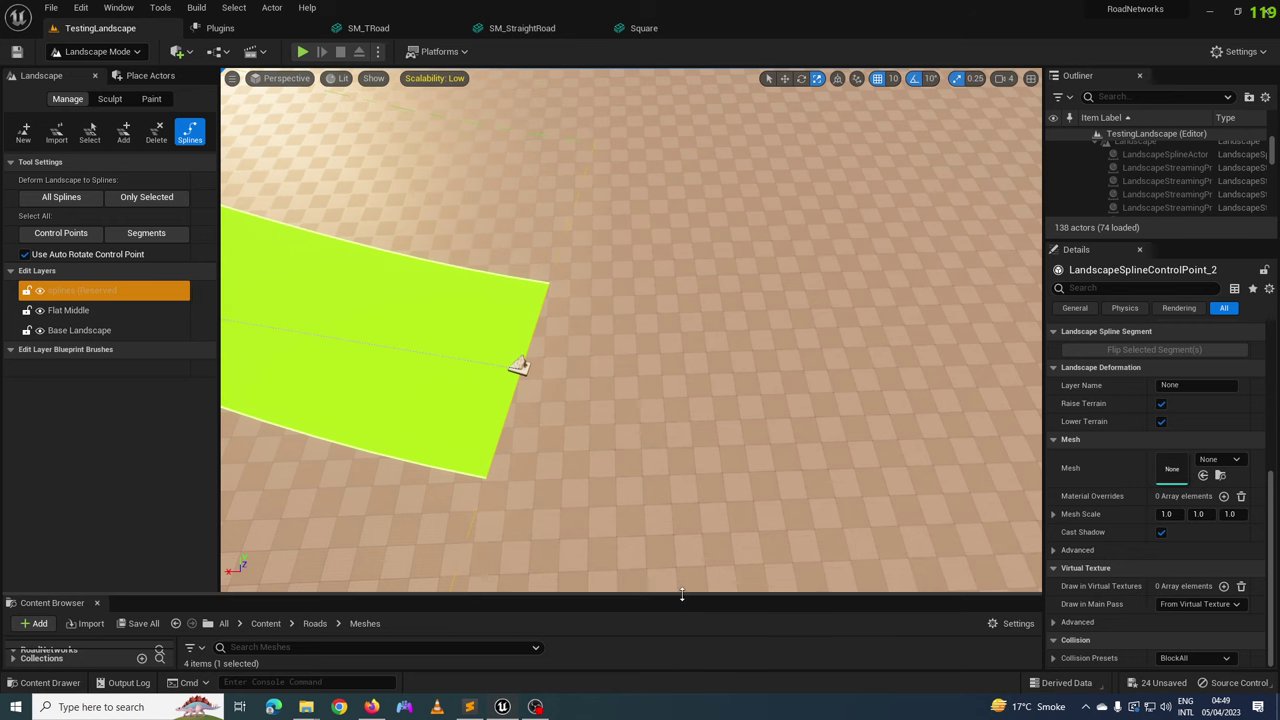
pyautogui.moveTo(681, 594); pyautogui.dragTo(672, 426)
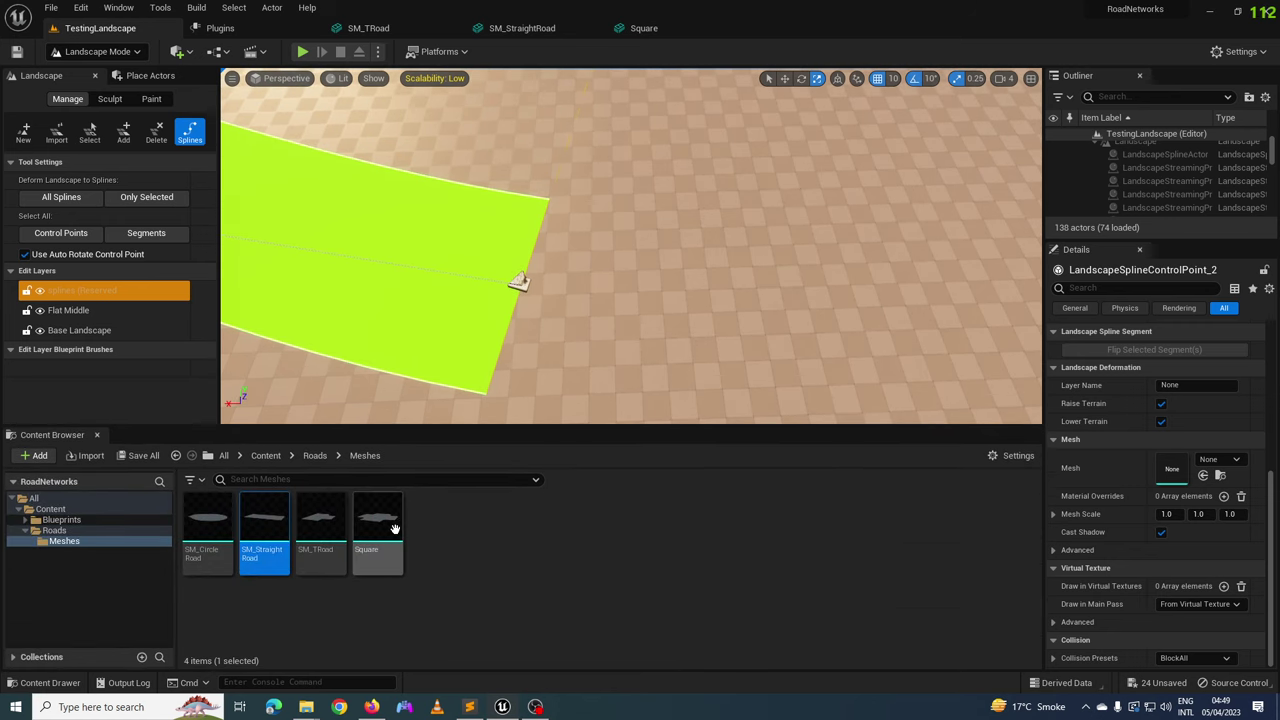
pyautogui.click(376, 540)
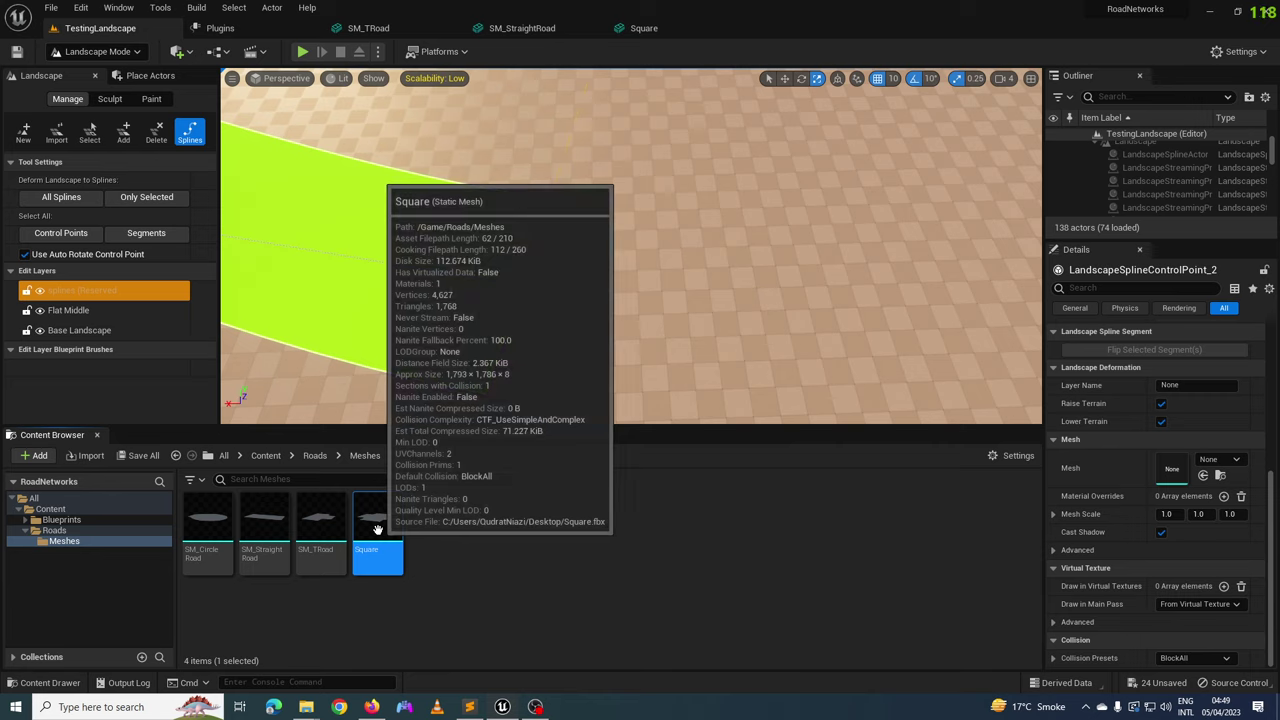
pyautogui.moveTo(377, 528); pyautogui.dragTo(1175, 470)
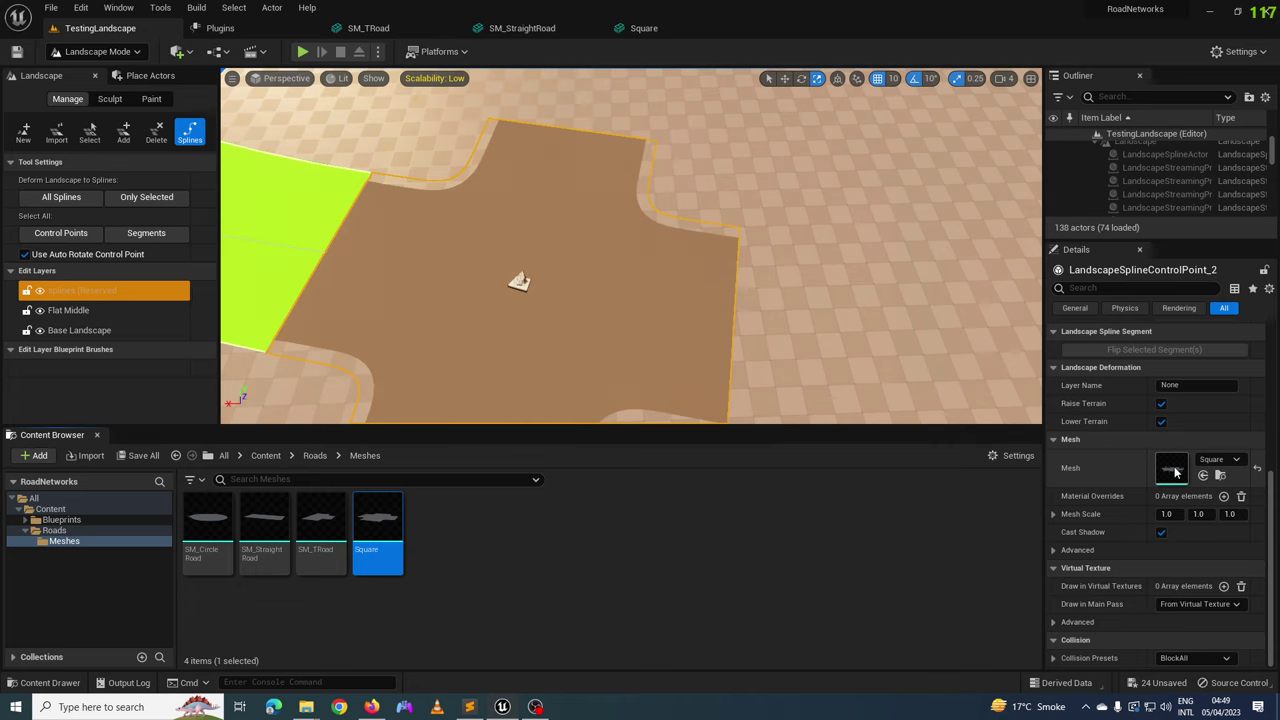
pyautogui.moveTo(722, 267)
pyautogui.mouseDown(button='right')
pyautogui.moveTo(700, 250)
pyautogui.moveTo(714, 272)
pyautogui.mouseUp(button='right')
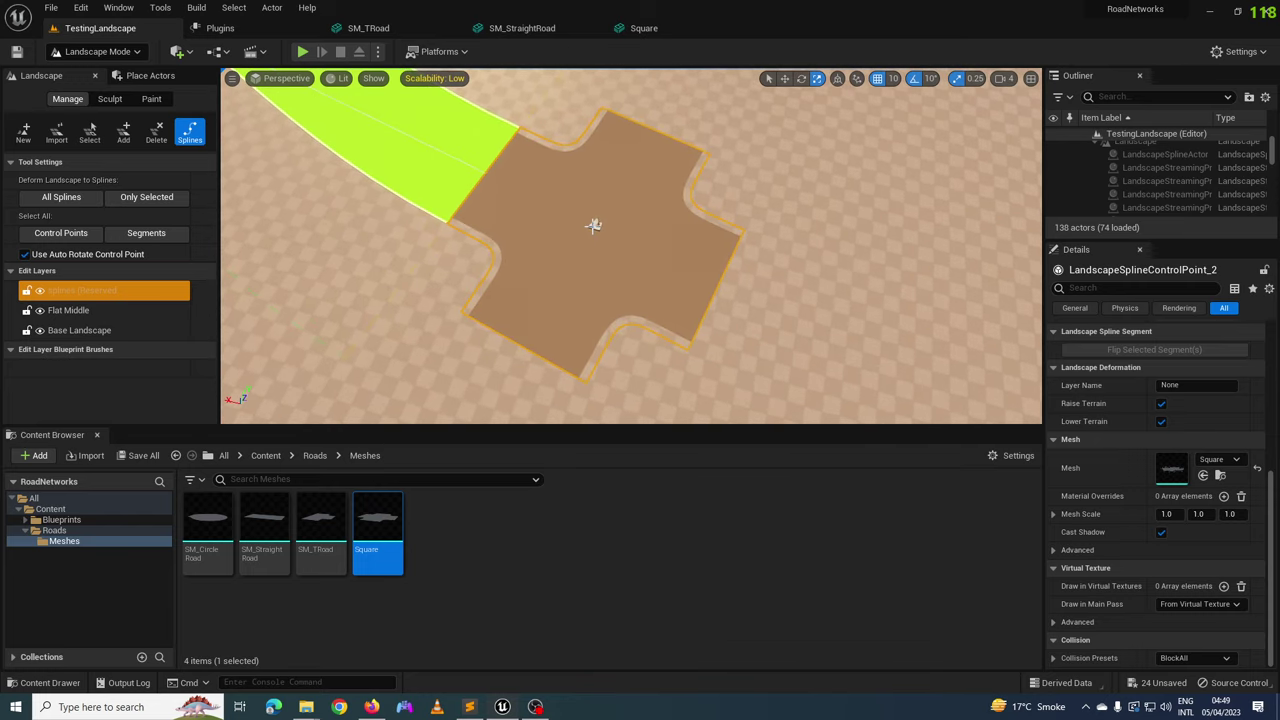
# - Extend new road segments outward from the cross junction's control point
pyautogui.scroll(-3, 593, 224)
pyautogui.scroll(-3, 593, 224)
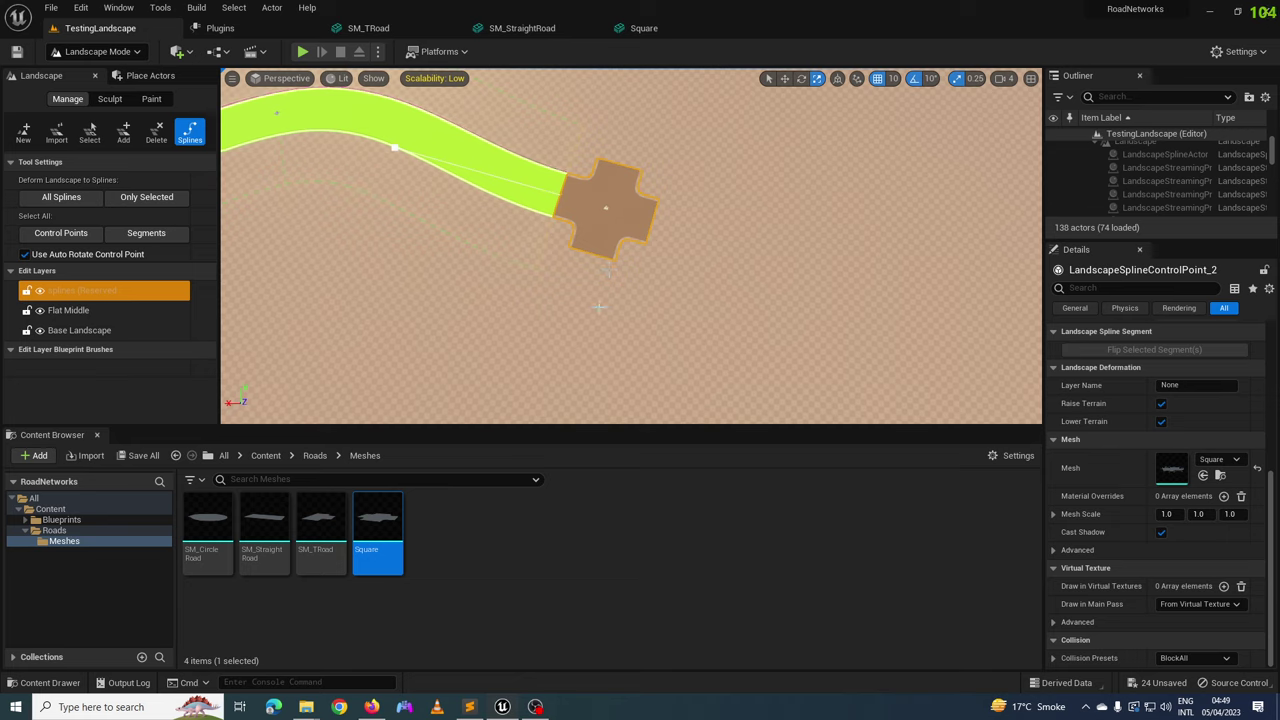
pyautogui.keyDown('ctrl'); pyautogui.click(535, 382); pyautogui.keyUp('ctrl')
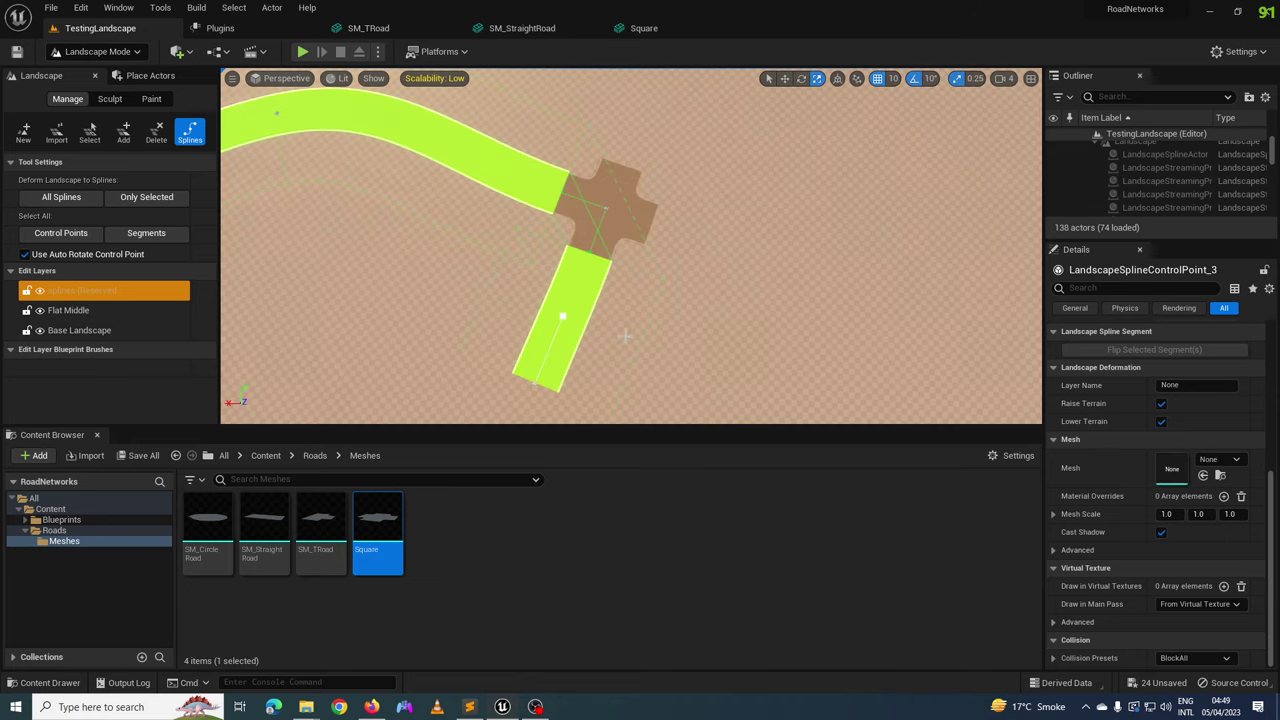
pyautogui.scroll(3, 625, 336)
pyautogui.scroll(3, 625, 336)
pyautogui.scroll(2, 625, 336)
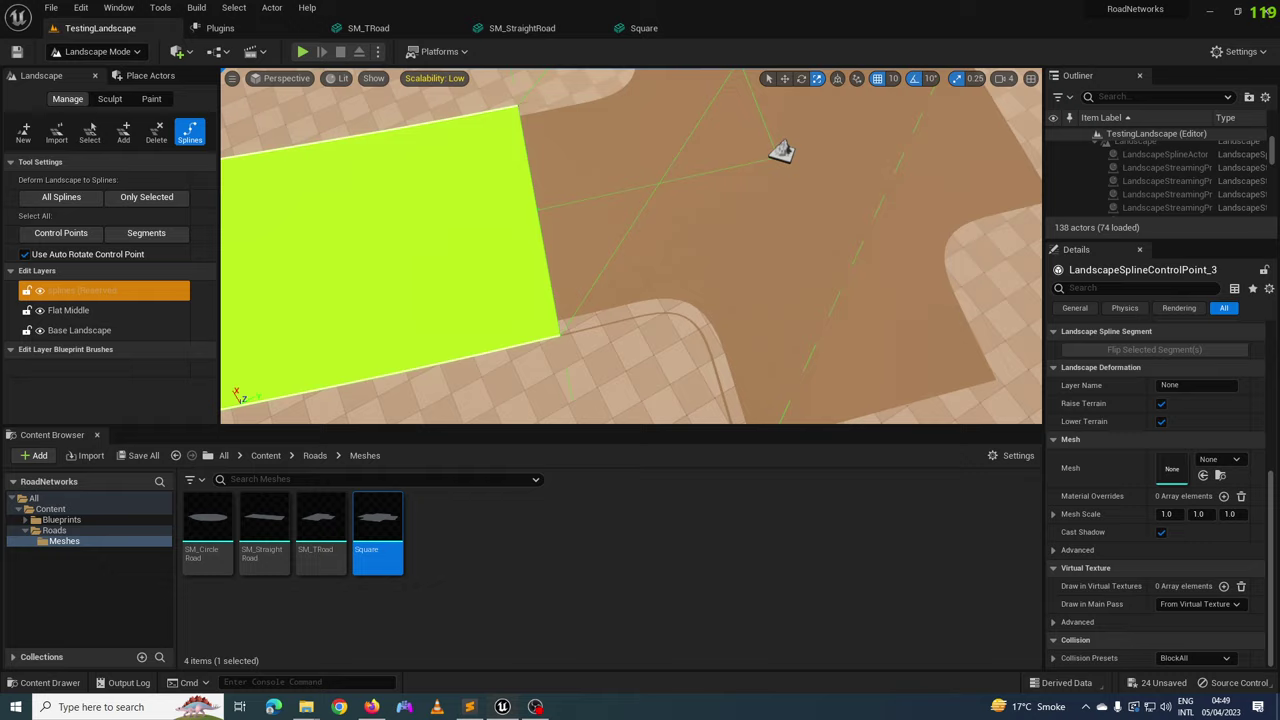
pyautogui.scroll(-4, 450, 216)
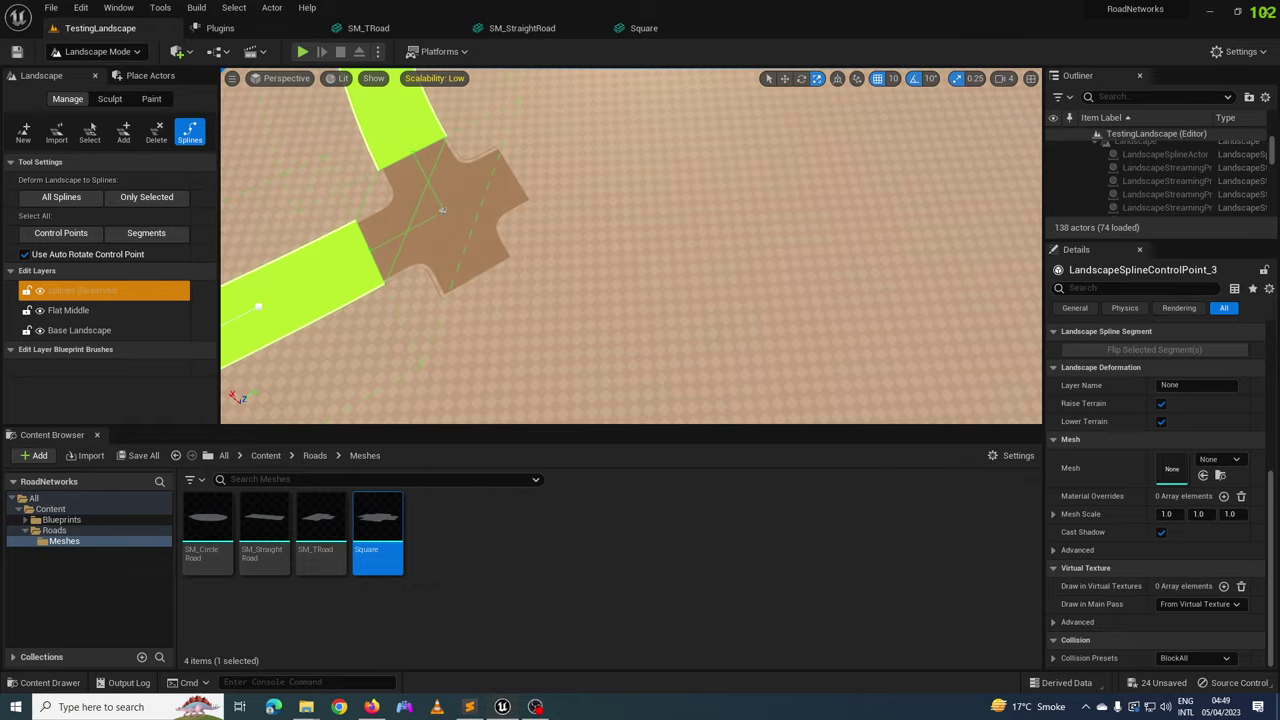
pyautogui.click(442, 210)
pyautogui.keyDown('ctrl'); pyautogui.click(698, 324); pyautogui.keyUp('ctrl')
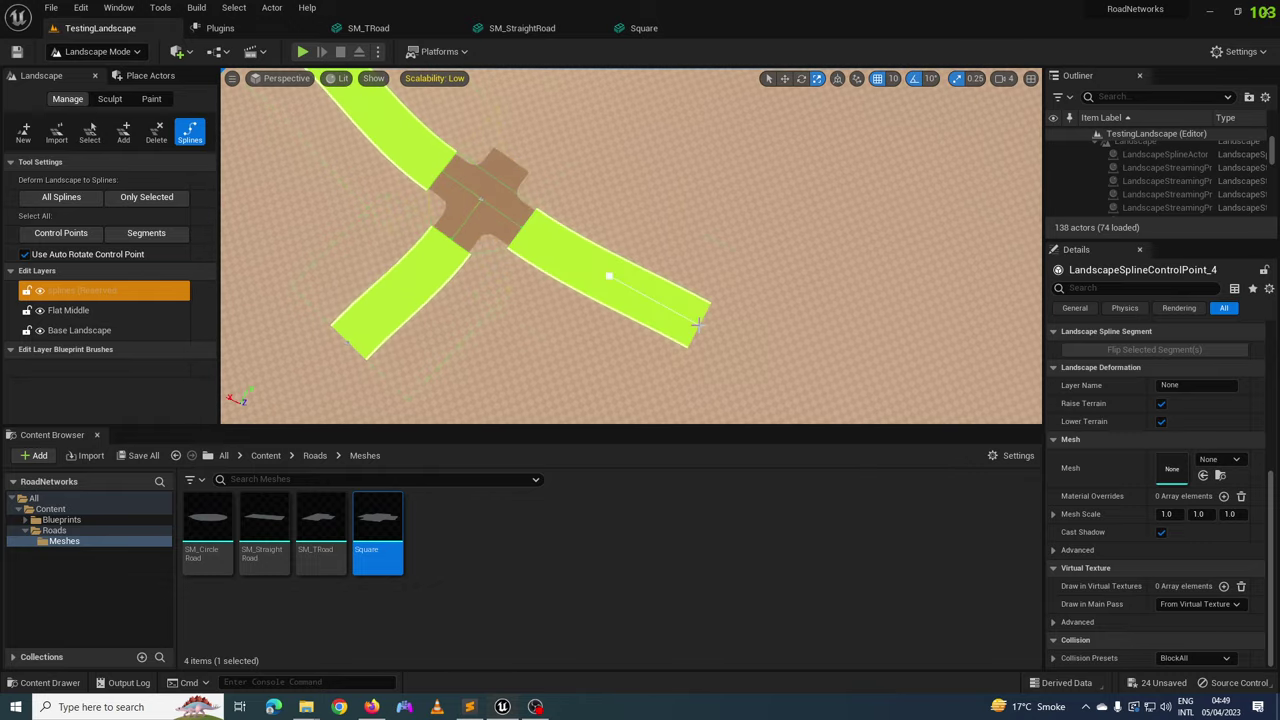
# - Add another road from the cross pad, forming the Y-shaped fork
pyautogui.moveTo(668, 246); pyautogui.dragTo(607, 240, button='right')
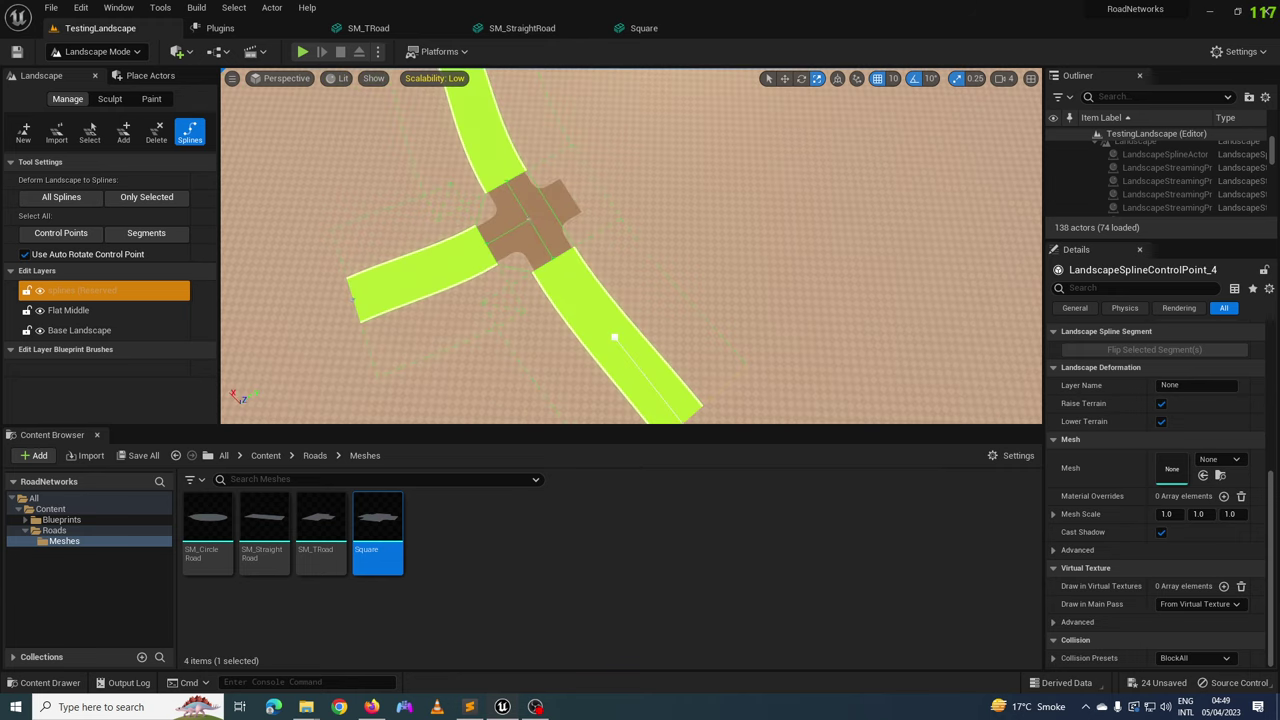
pyautogui.keyDown('ctrl'); pyautogui.click(709, 136); pyautogui.keyUp('ctrl')
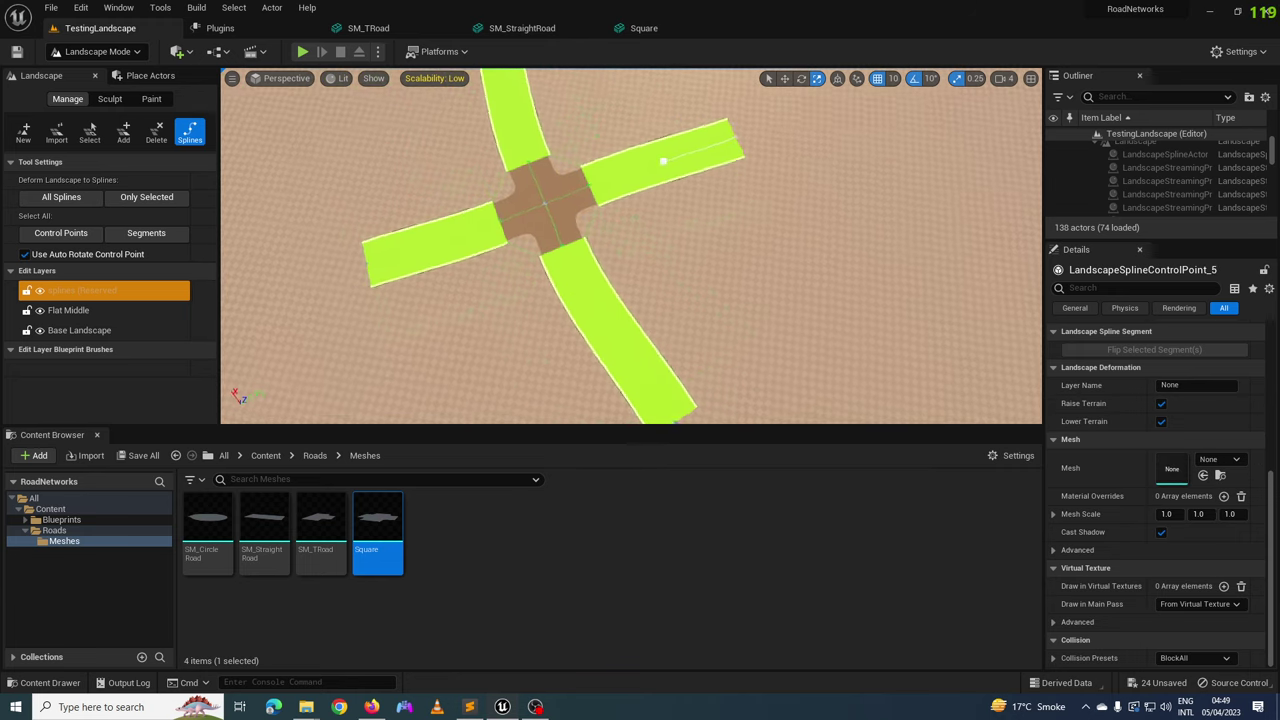
pyautogui.moveTo(709, 136)
pyautogui.mouseDown(button='right')
pyautogui.moveTo(700, 206)
pyautogui.moveTo(640, 230)
pyautogui.moveTo(720, 260)
pyautogui.moveTo(775, 241)
pyautogui.moveTo(706, 238)
pyautogui.moveTo(746, 257)
pyautogui.mouseUp(button='right')
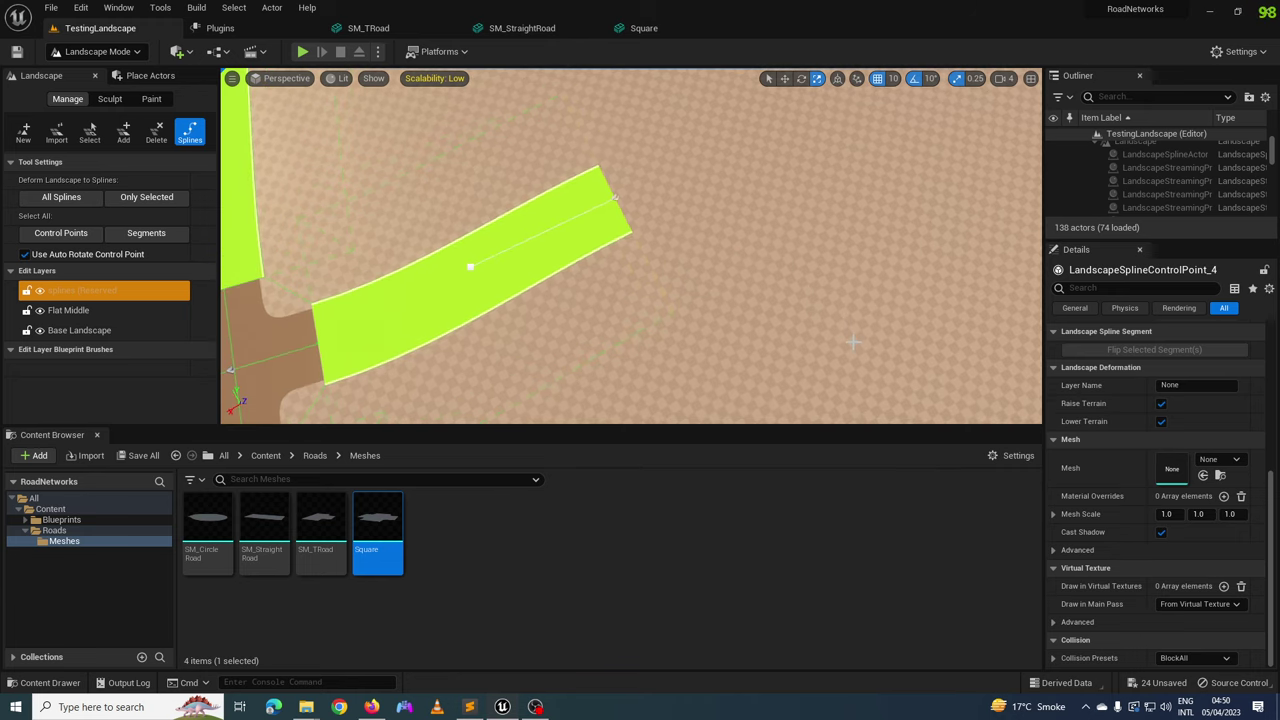
pyautogui.moveTo(867, 365); pyautogui.dragTo(940, 370, button='right')
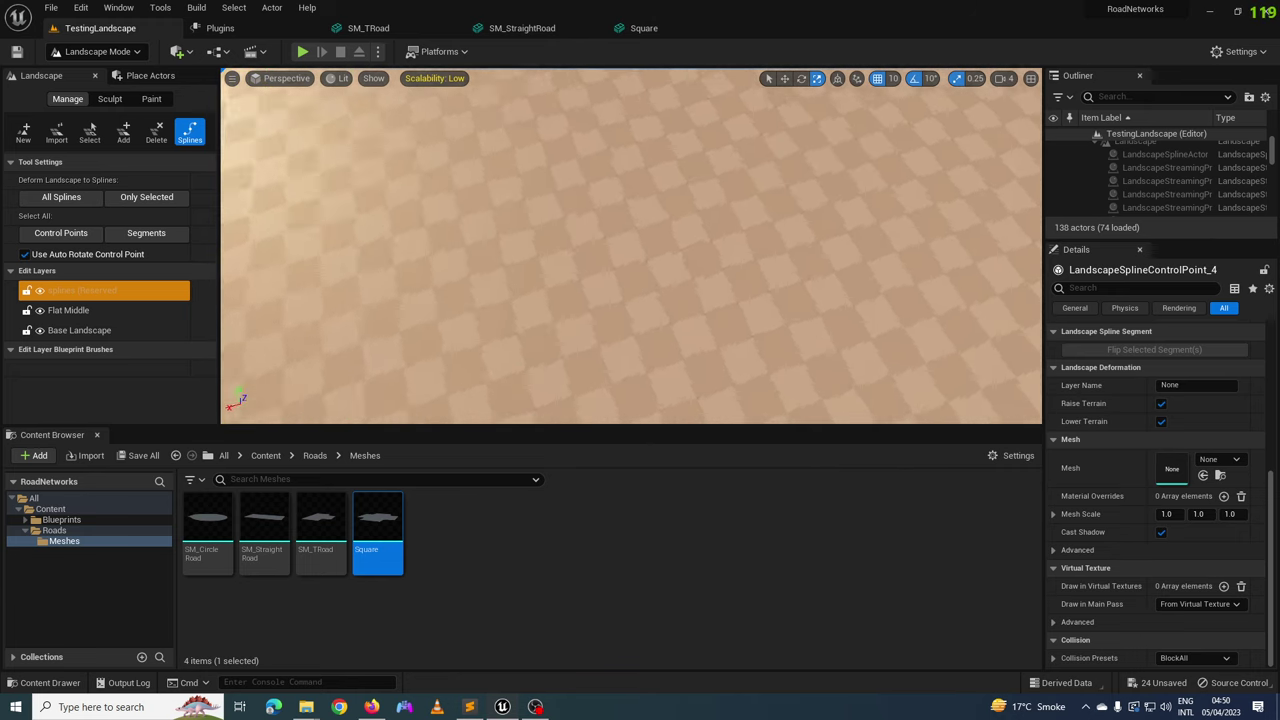
pyautogui.moveTo(737, 398); pyautogui.dragTo(737, 398, button='right')
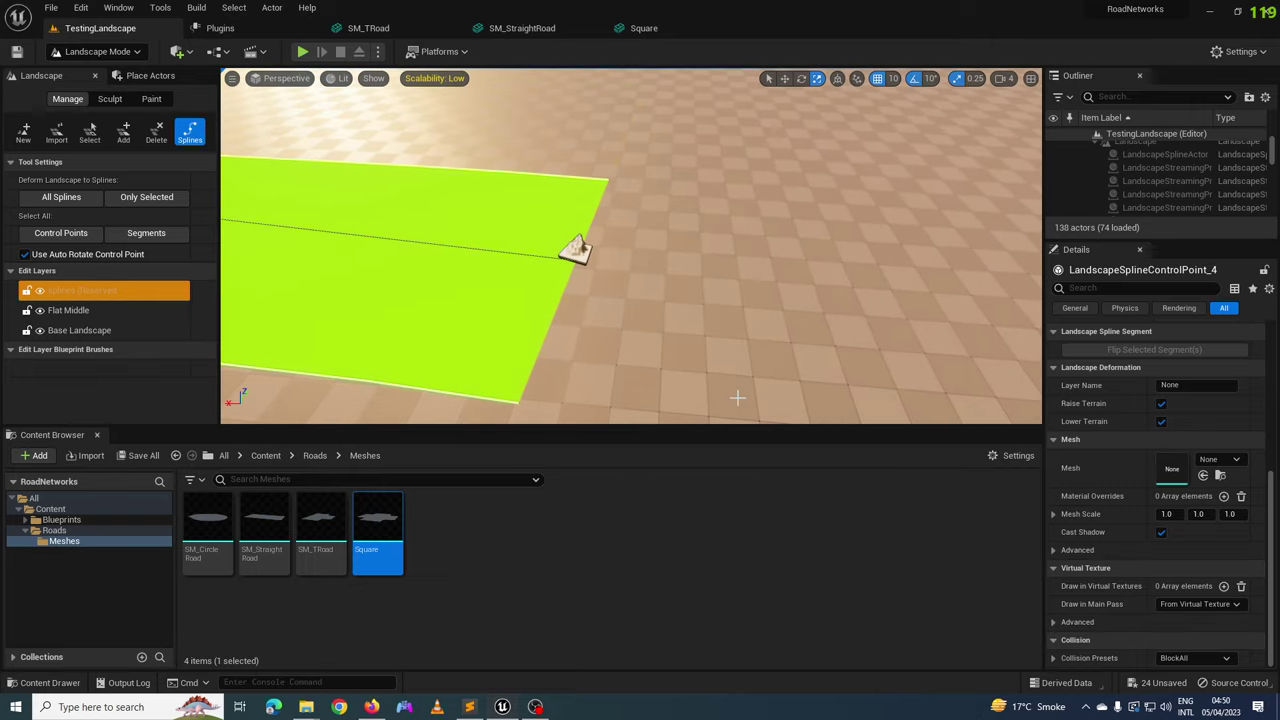
pyautogui.moveTo(746, 251); pyautogui.dragTo(738, 307, button='right')
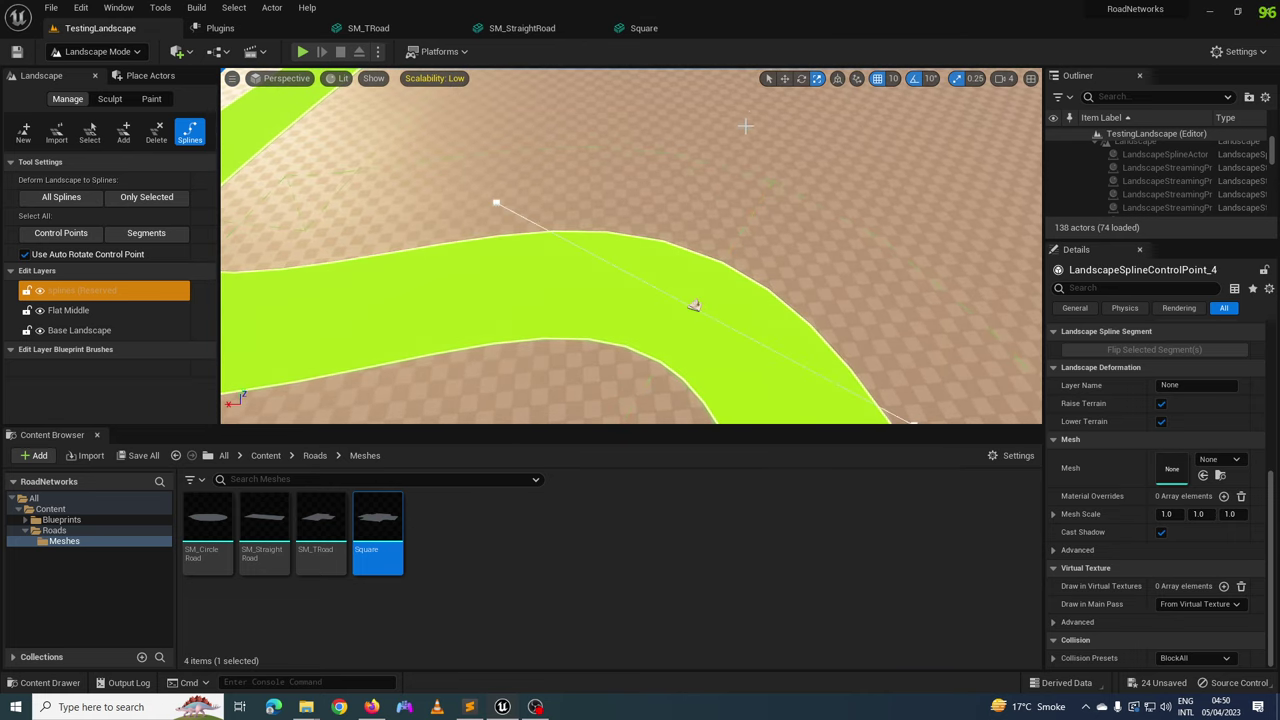
pyautogui.moveTo(745, 125); pyautogui.dragTo(569, 185, button='right')
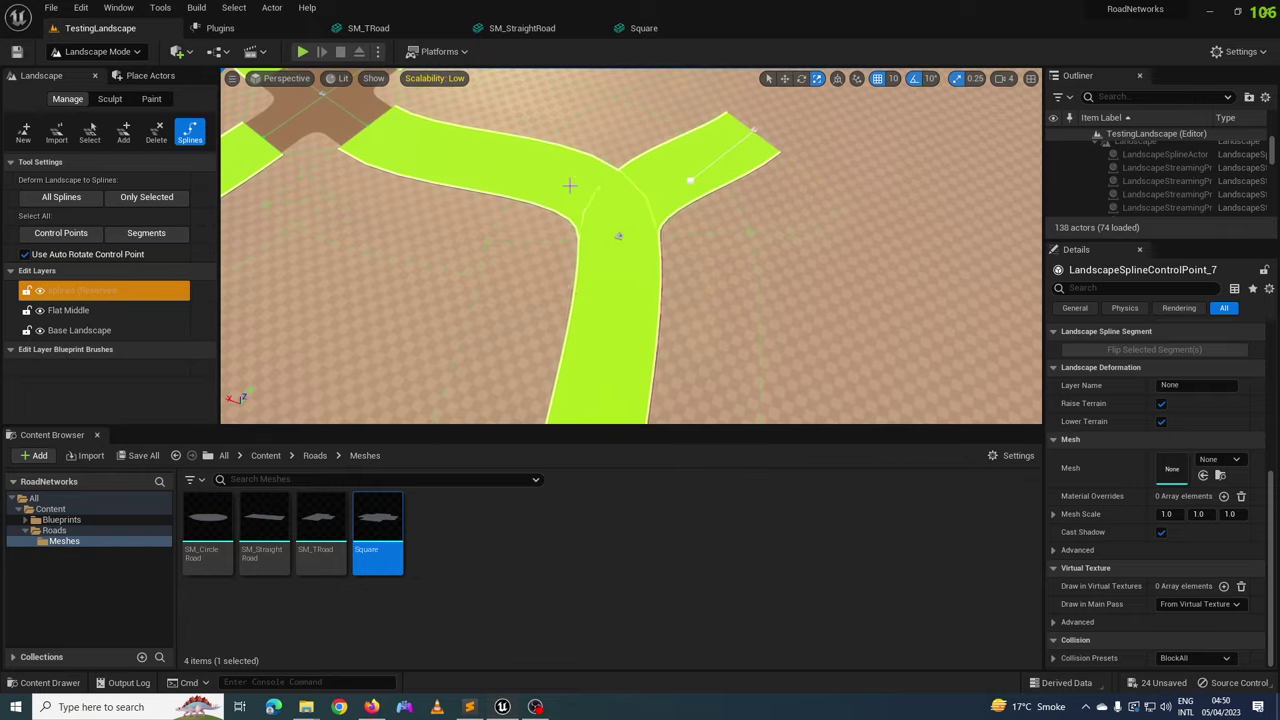
pyautogui.scroll(5, 698, 203)
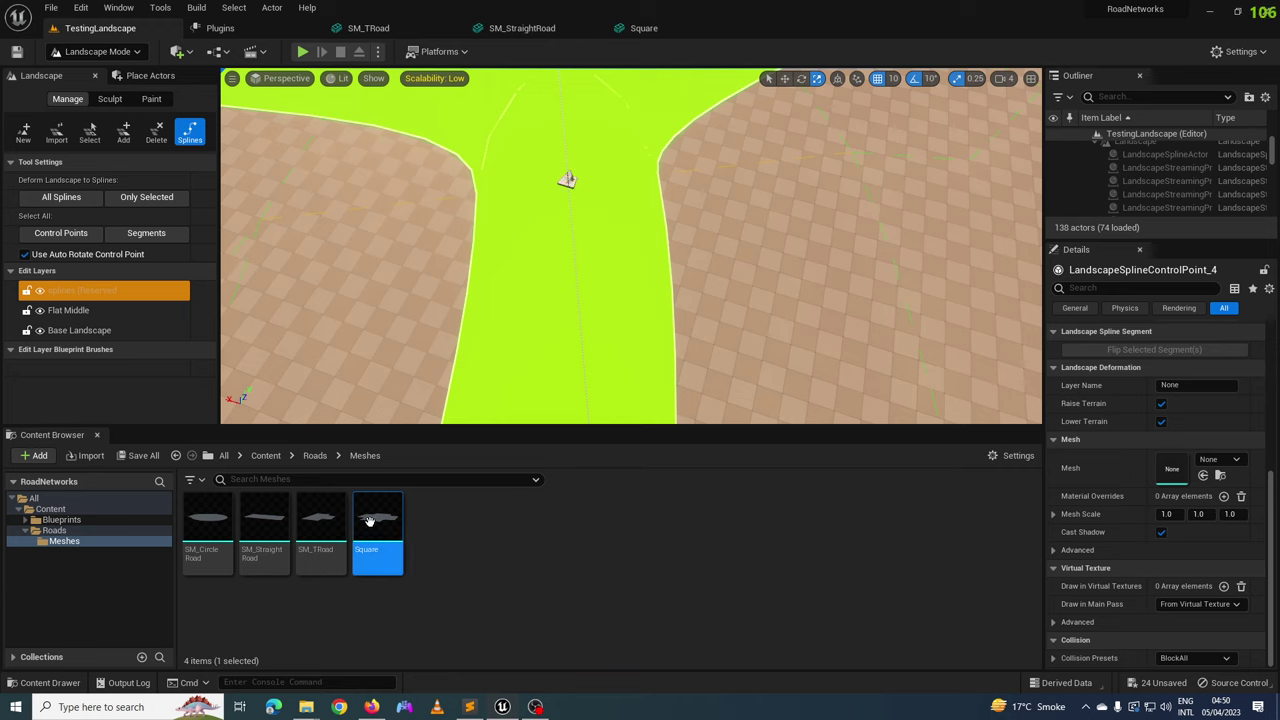
# - Give the fork control point the SM_TRoad mesh, then rotate and reposition it to line up with the roads
pyautogui.moveTo(323, 531); pyautogui.dragTo(1168, 475)
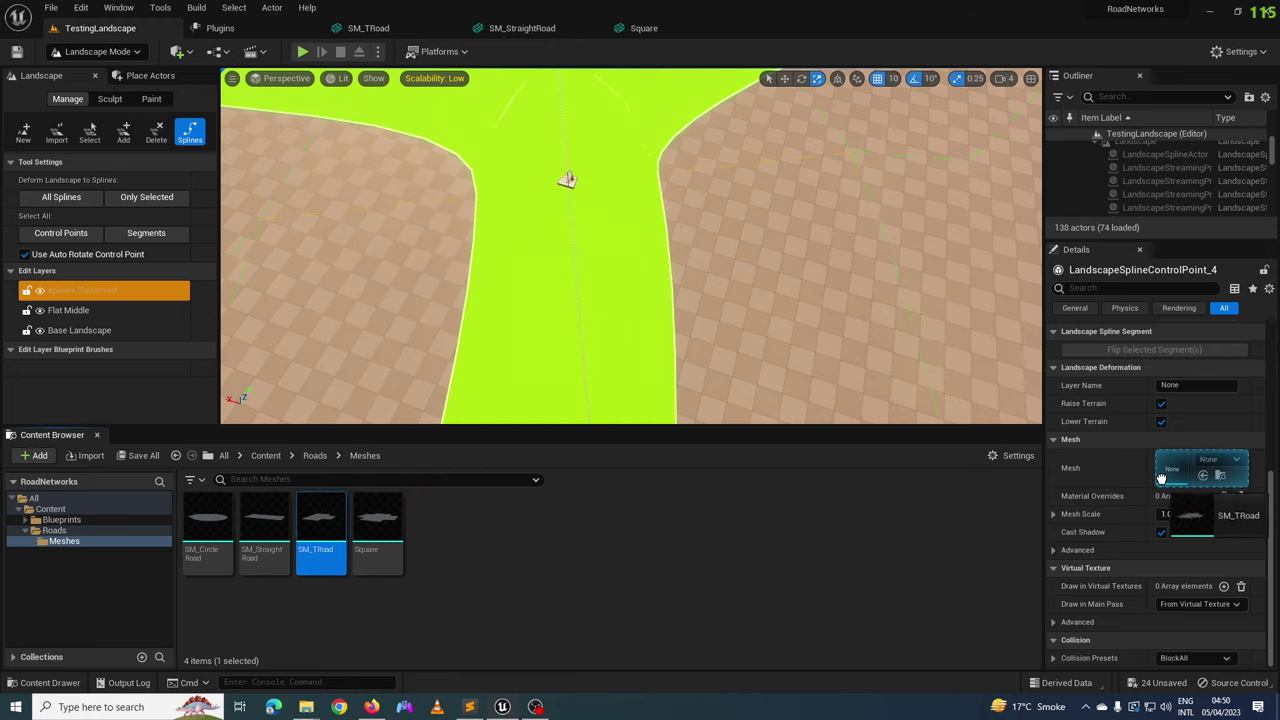
pyautogui.moveTo(763, 240)
pyautogui.mouseDown(button='right')
pyautogui.moveTo(849, 278)
pyautogui.moveTo(766, 266)
pyautogui.mouseUp(button='right')
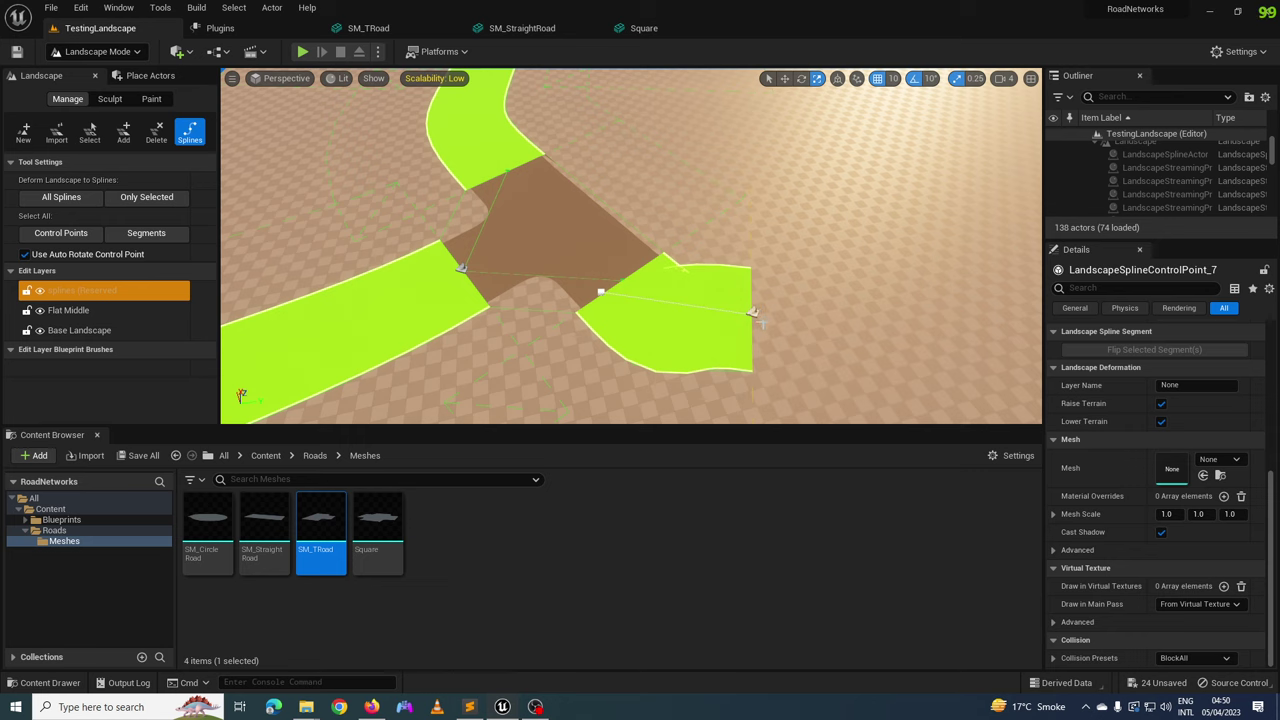
pyautogui.press('e')
pyautogui.moveTo(763, 323)
pyautogui.mouseDown(button='right')
pyautogui.moveTo(700, 330)
pyautogui.moveTo(766, 350)
pyautogui.mouseUp(button='right')
pyautogui.press('w')
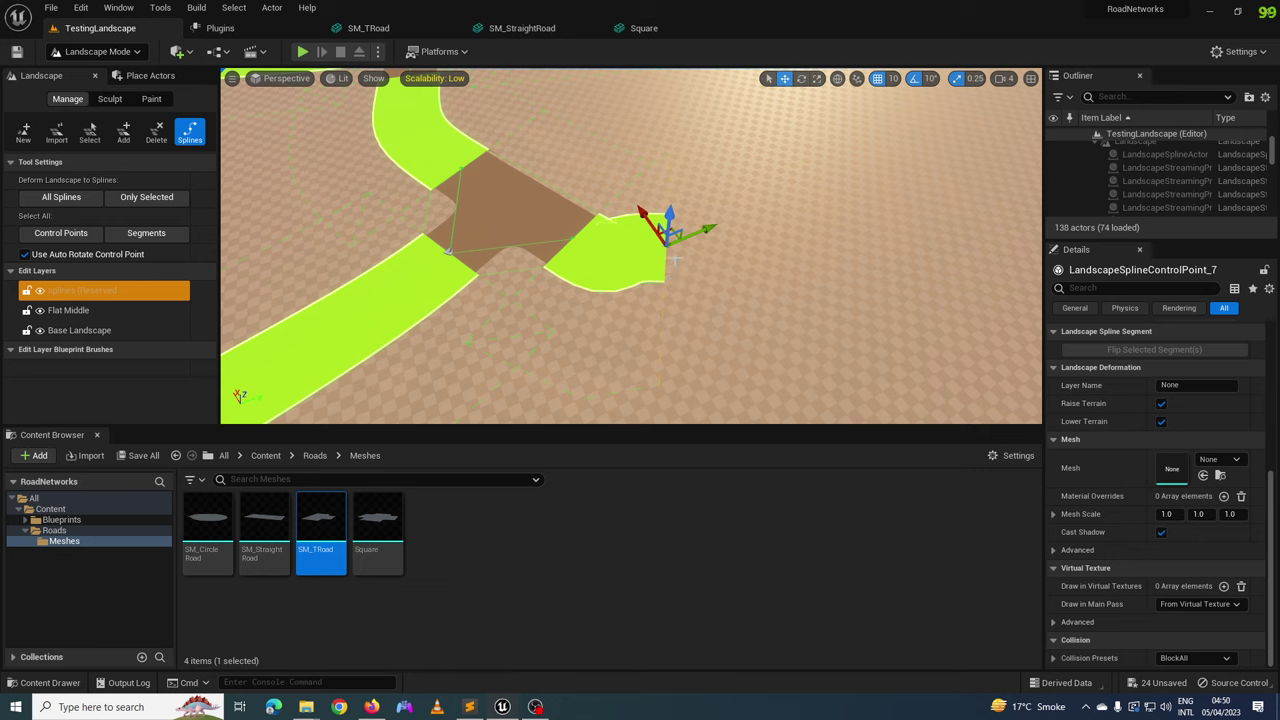
pyautogui.moveTo(683, 312); pyautogui.dragTo(565, 260, button='right')
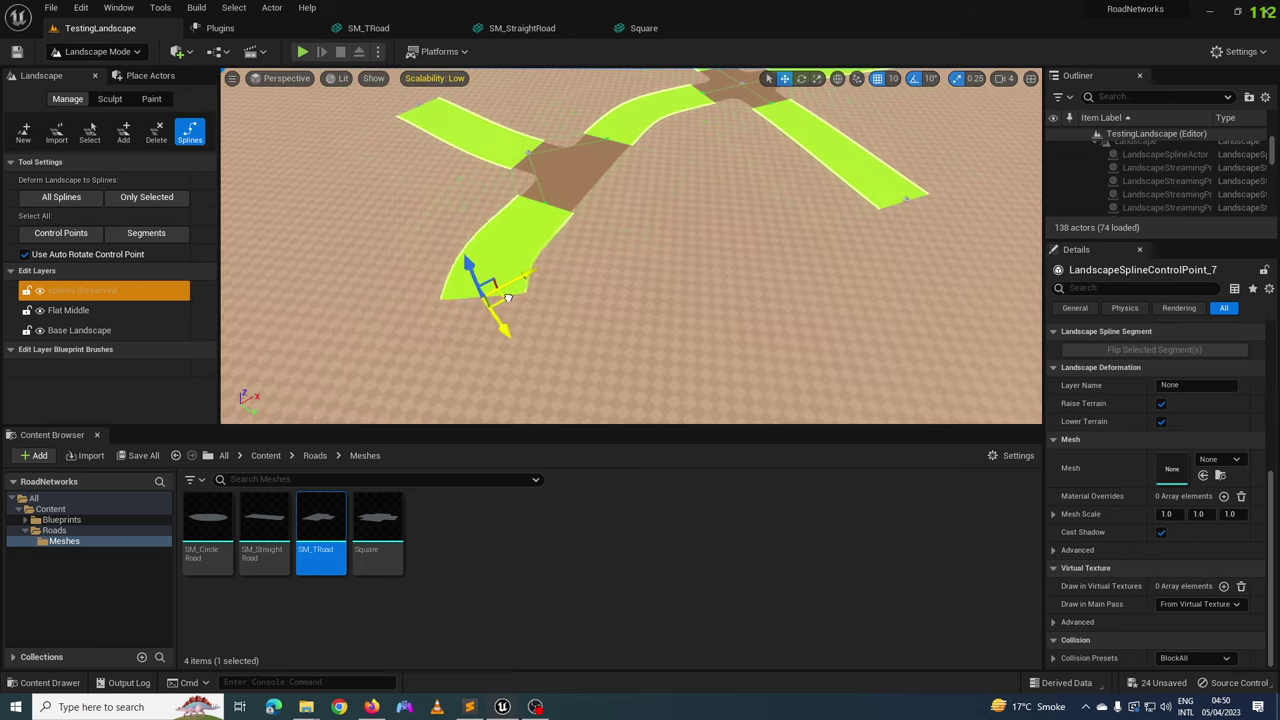
# - Set the right-hand road's connection Socket Name to Left
pyautogui.moveTo(575, 305); pyautogui.dragTo(575, 305, button='right')
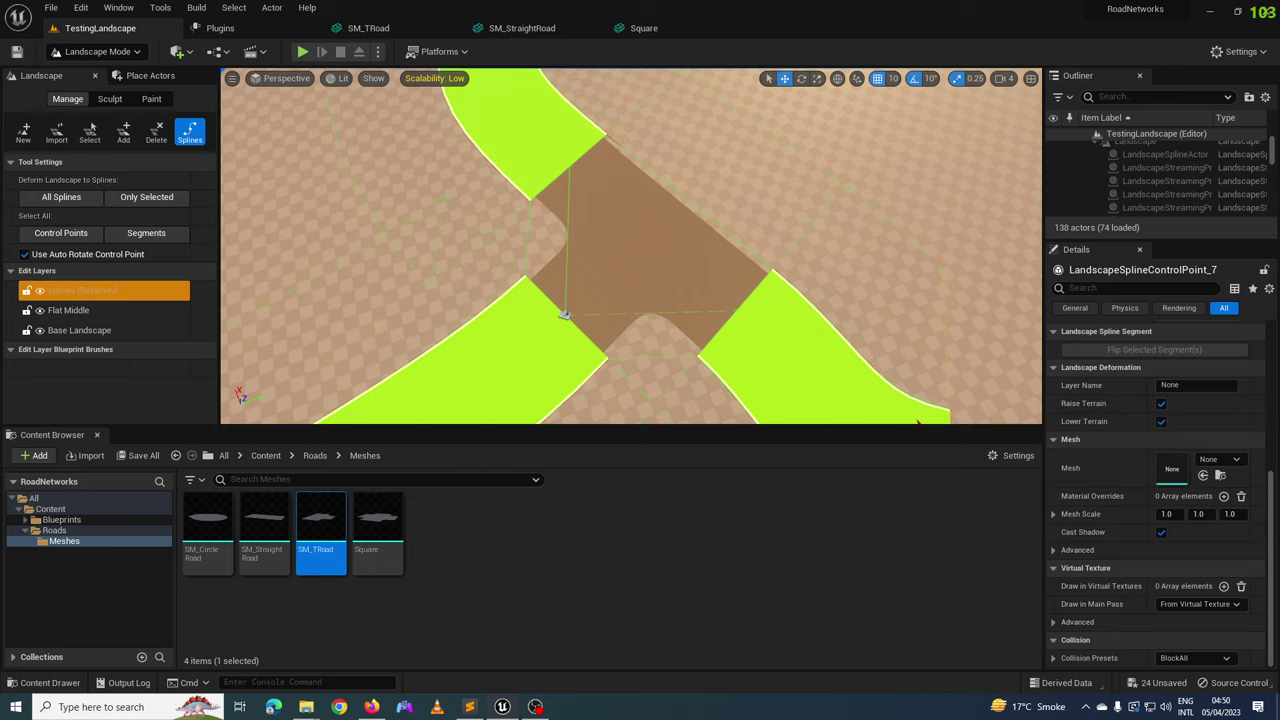
pyautogui.click(820, 386)
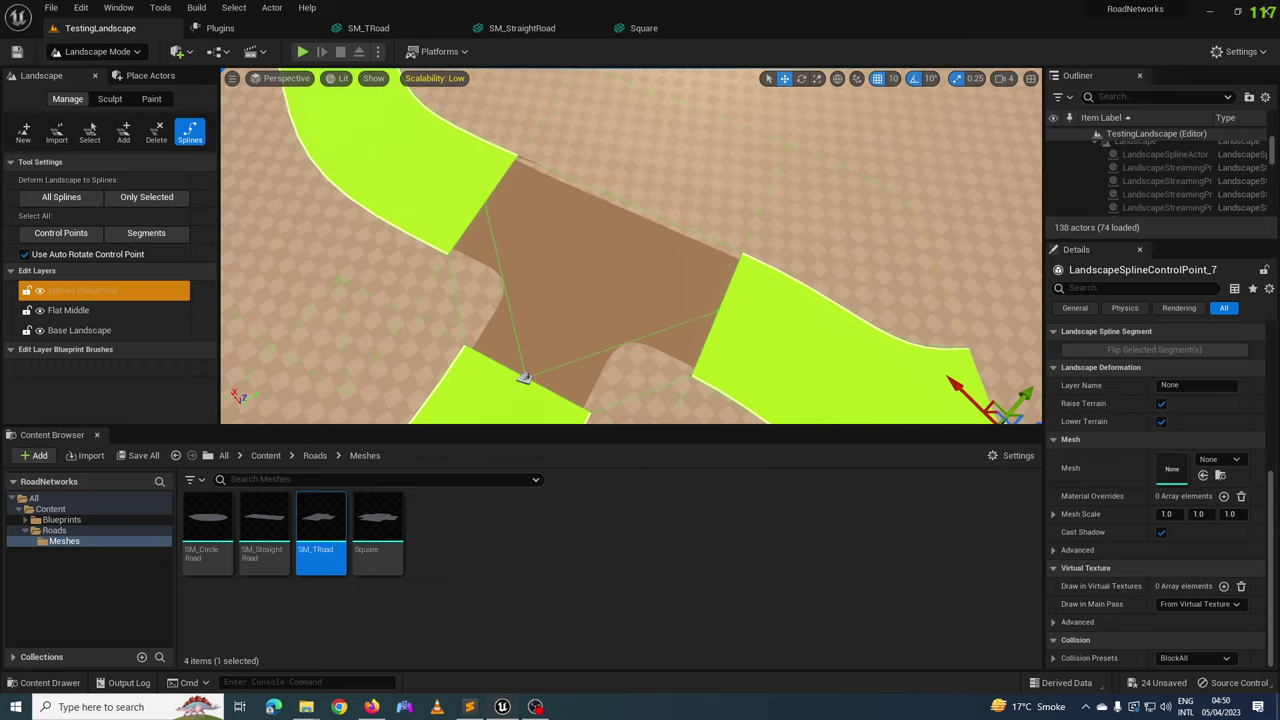
pyautogui.scroll(3, 1160, 537)
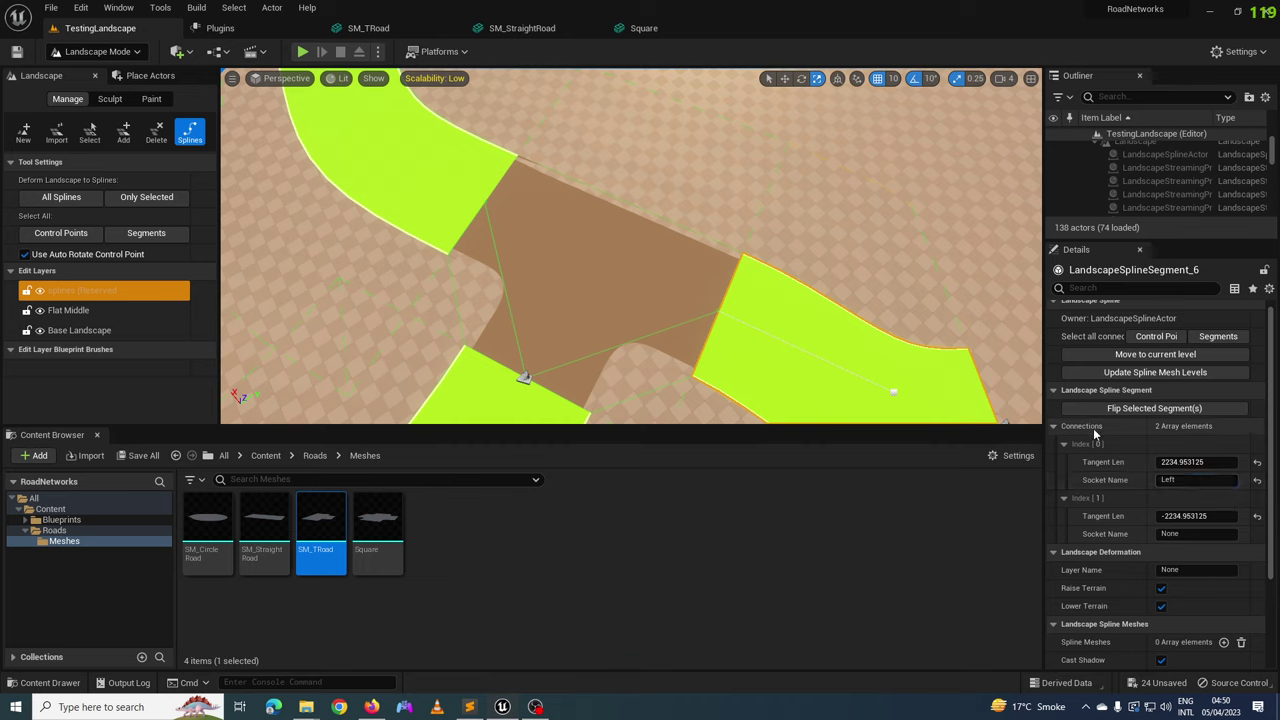
# - Commit Left, then connect the left and curved roads to the T junction's Front and Right sockets
pyautogui.press('Return')
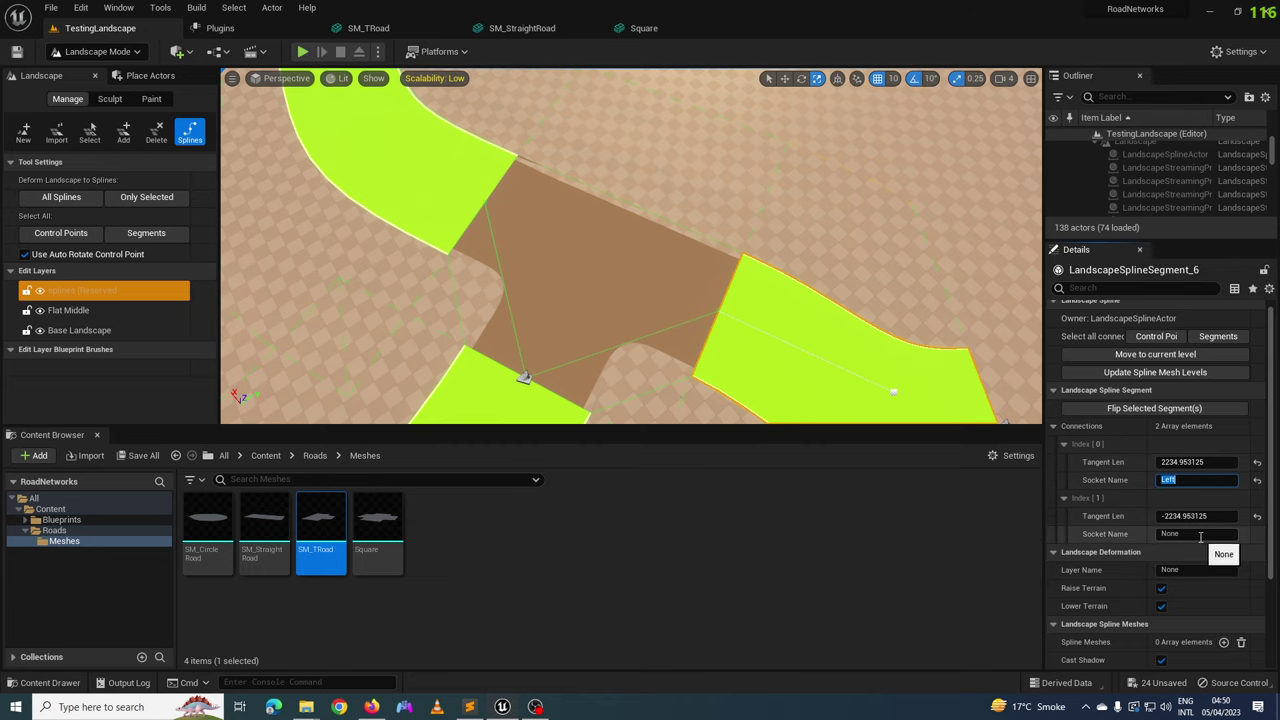
pyautogui.moveTo(723, 288); pyautogui.dragTo(680, 290, button='right')
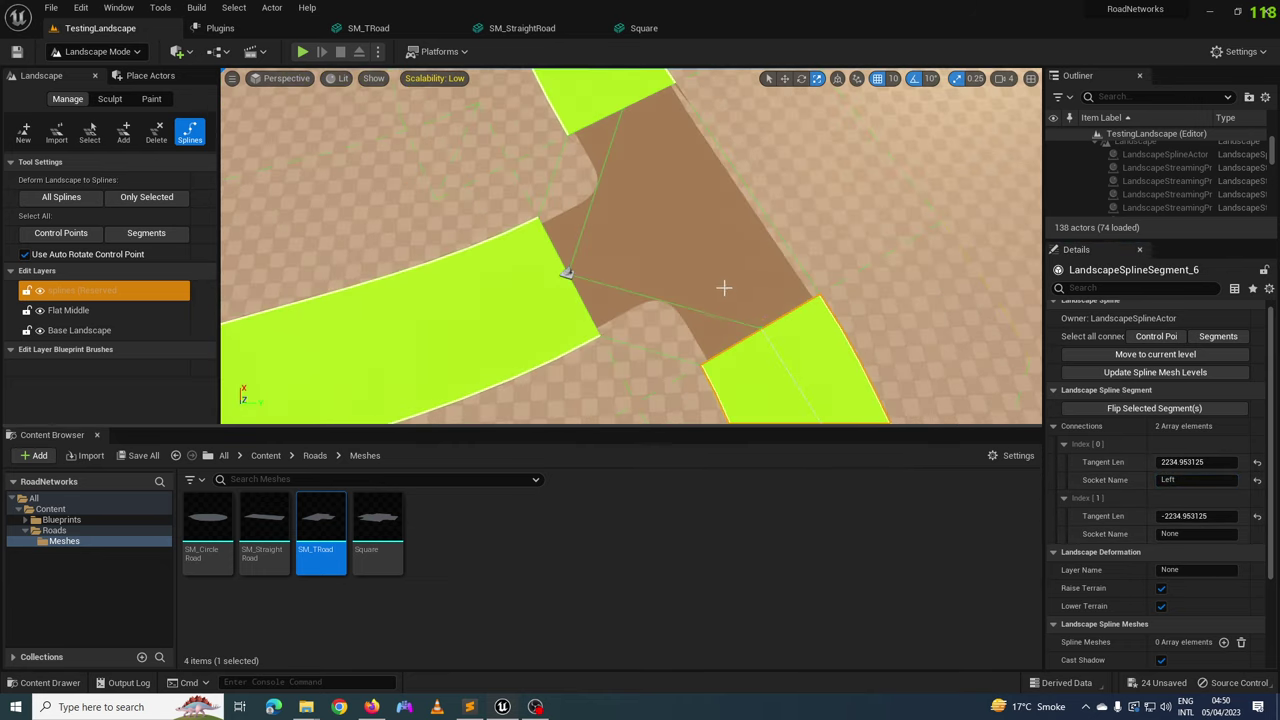
pyautogui.click(528, 298)
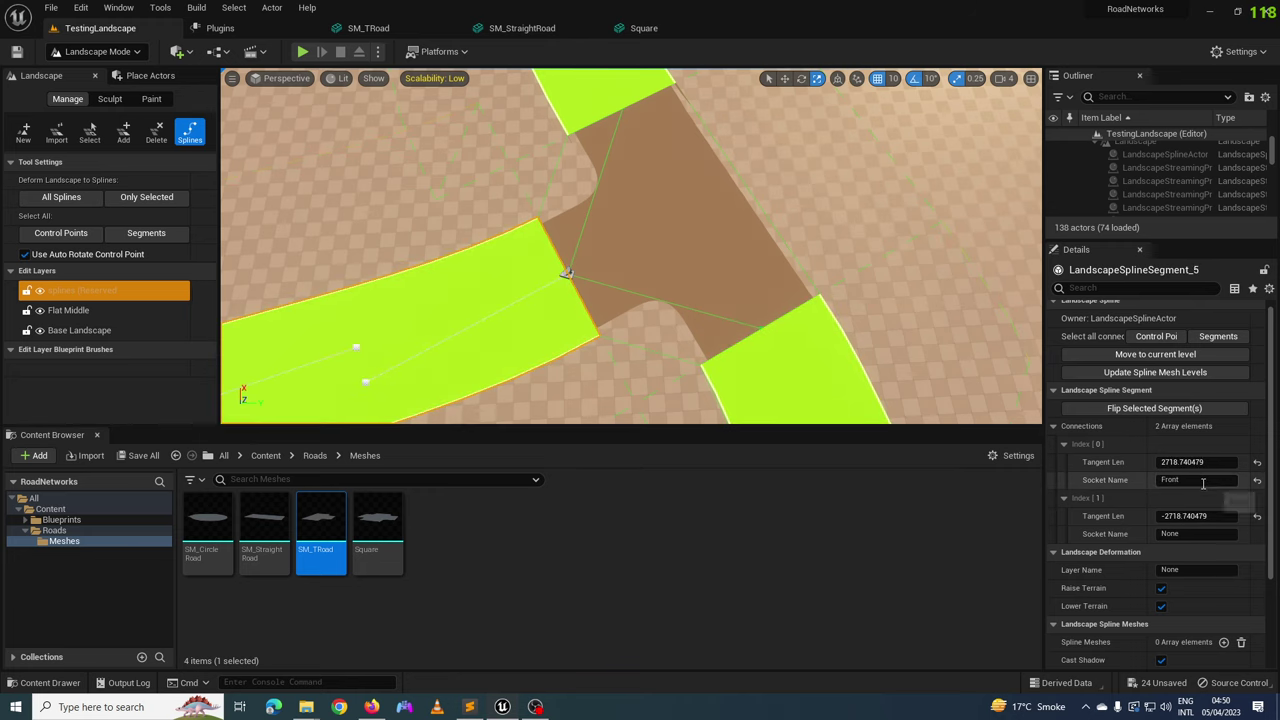
pyautogui.moveTo(720, 220); pyautogui.dragTo(700, 230, button='right')
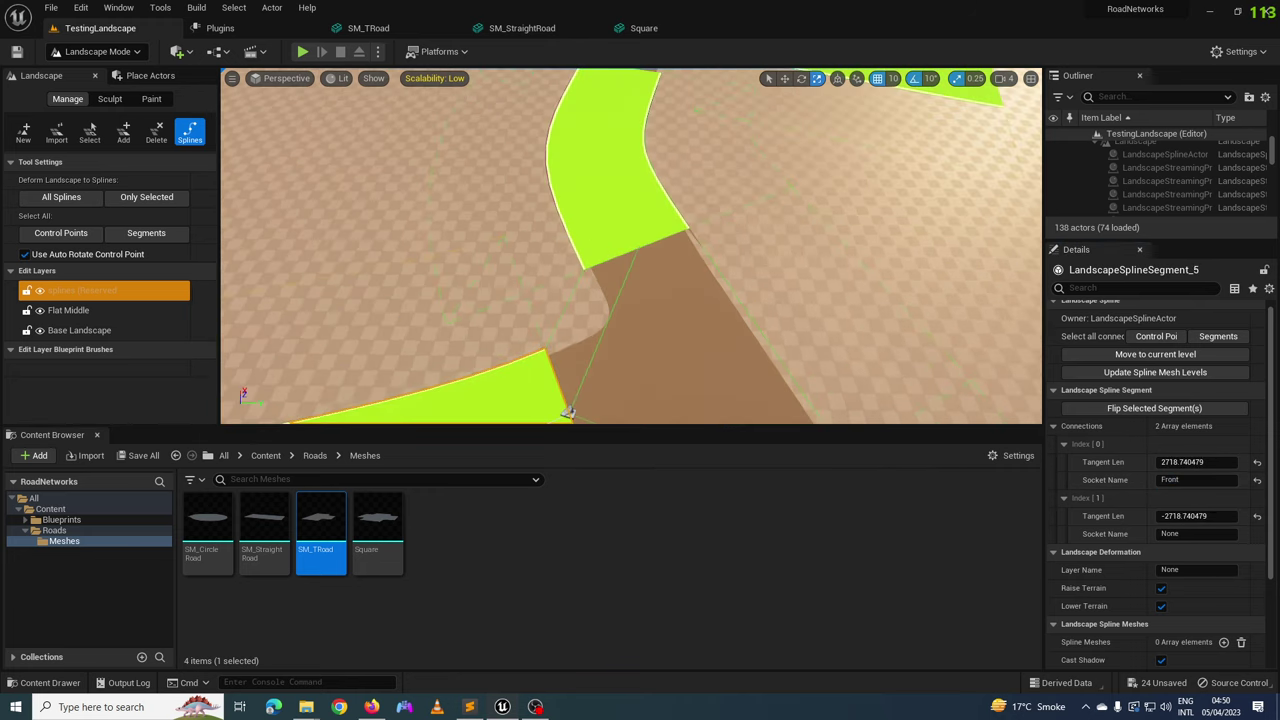
pyautogui.click(640, 208)
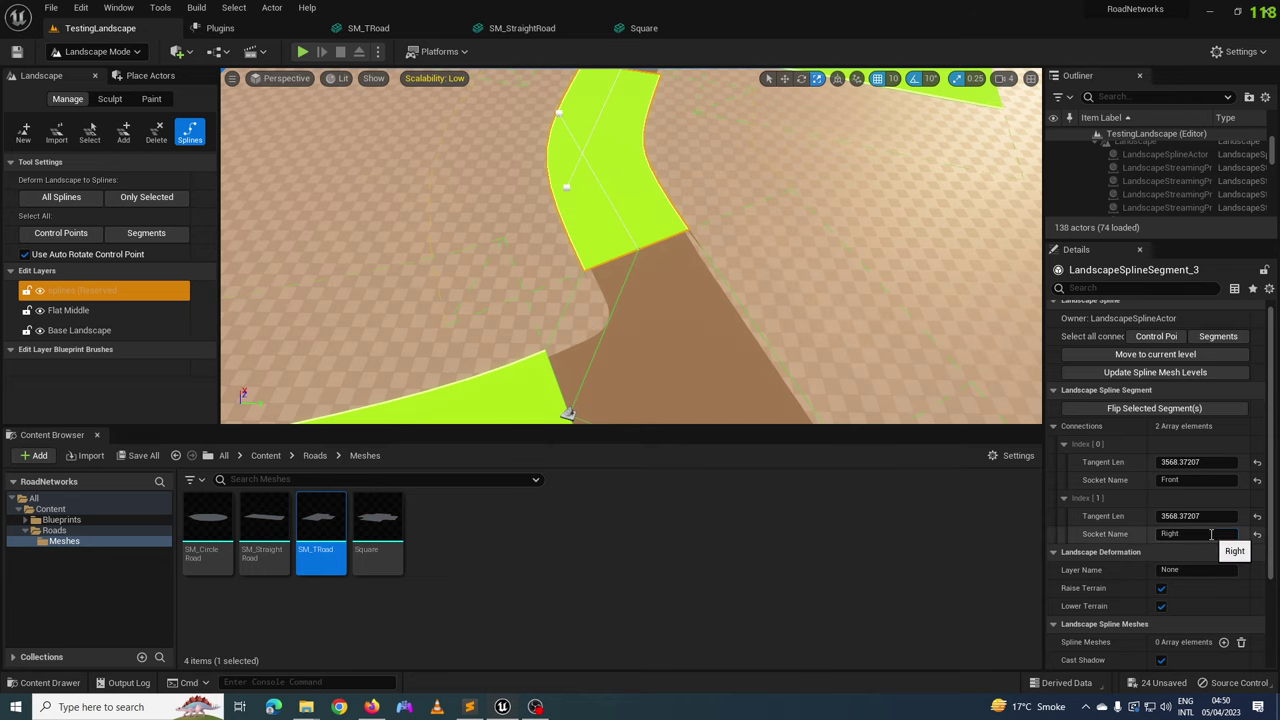
pyautogui.moveTo(958, 418); pyautogui.dragTo(940, 405, button='right')
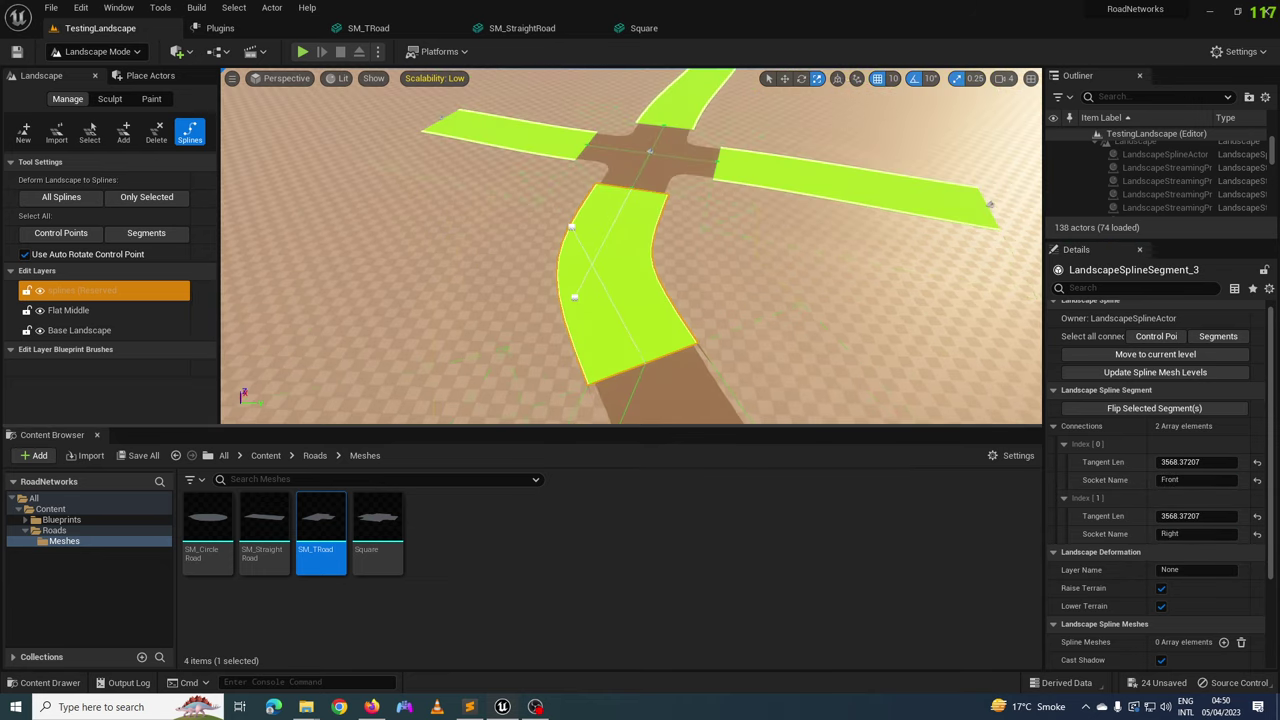
pyautogui.moveTo(990, 205); pyautogui.dragTo(790, 318, button='right')
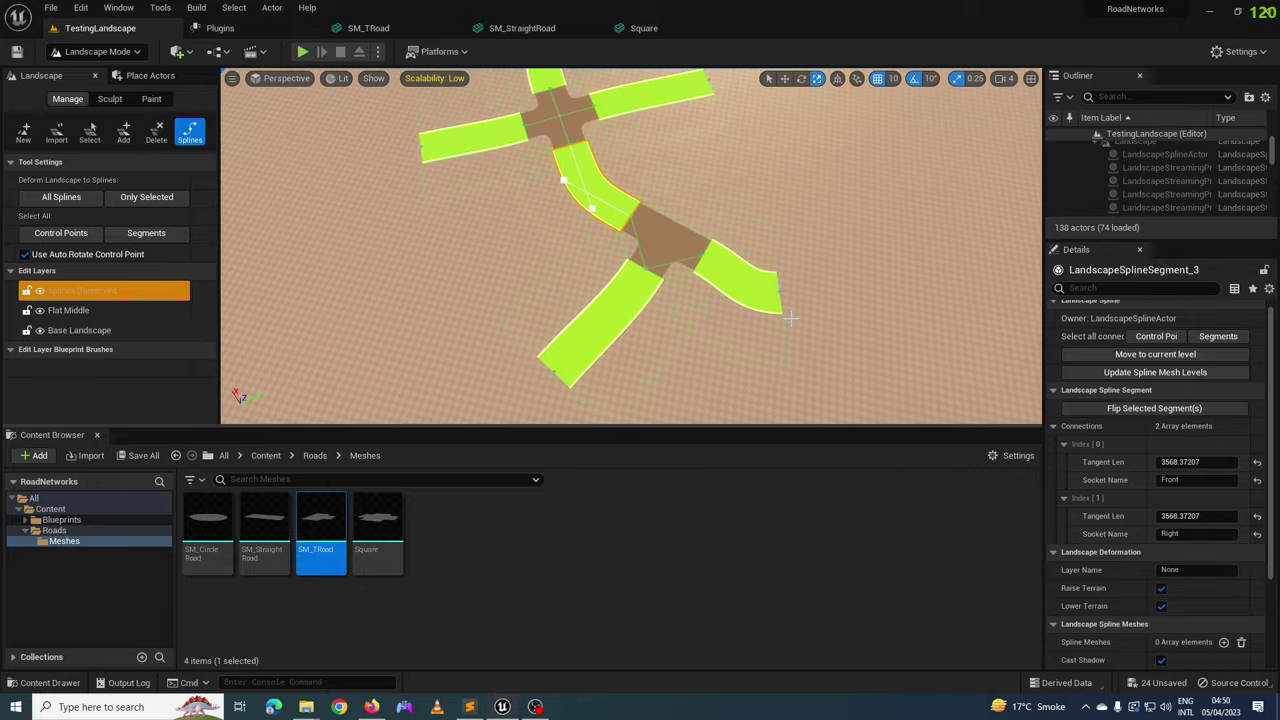
pyautogui.moveTo(607, 215); pyautogui.dragTo(607, 215, button='right')
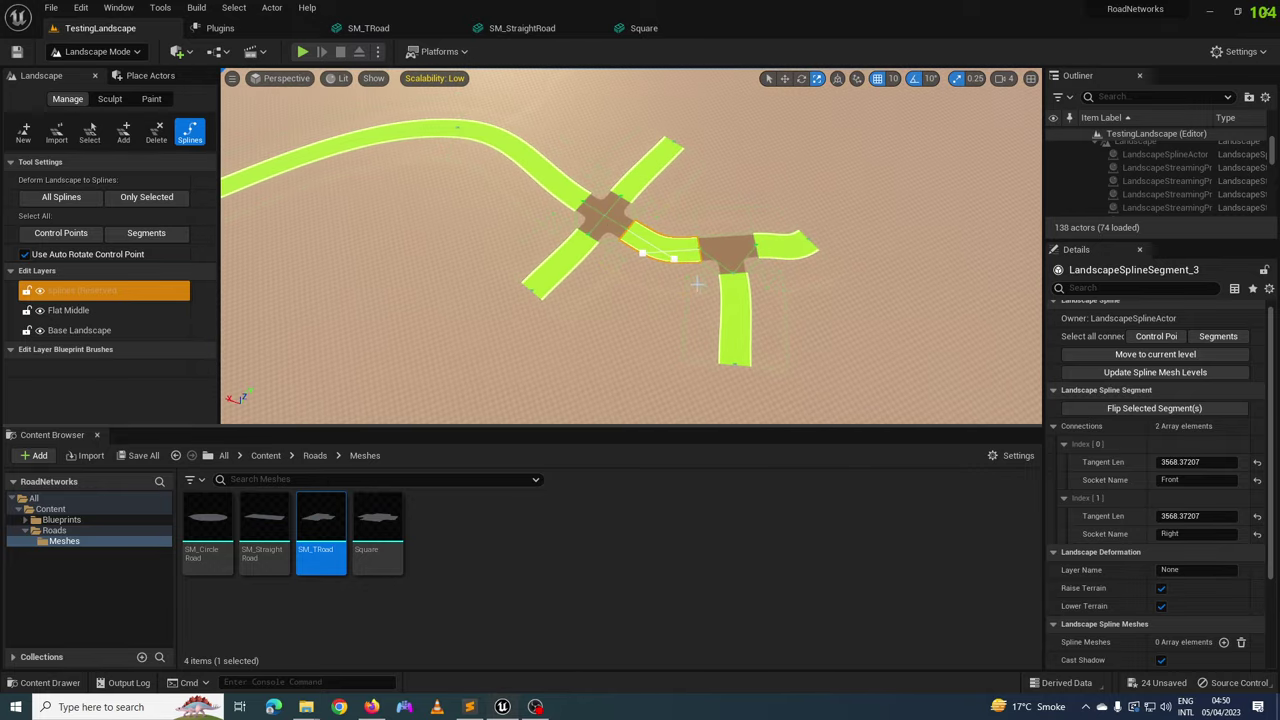